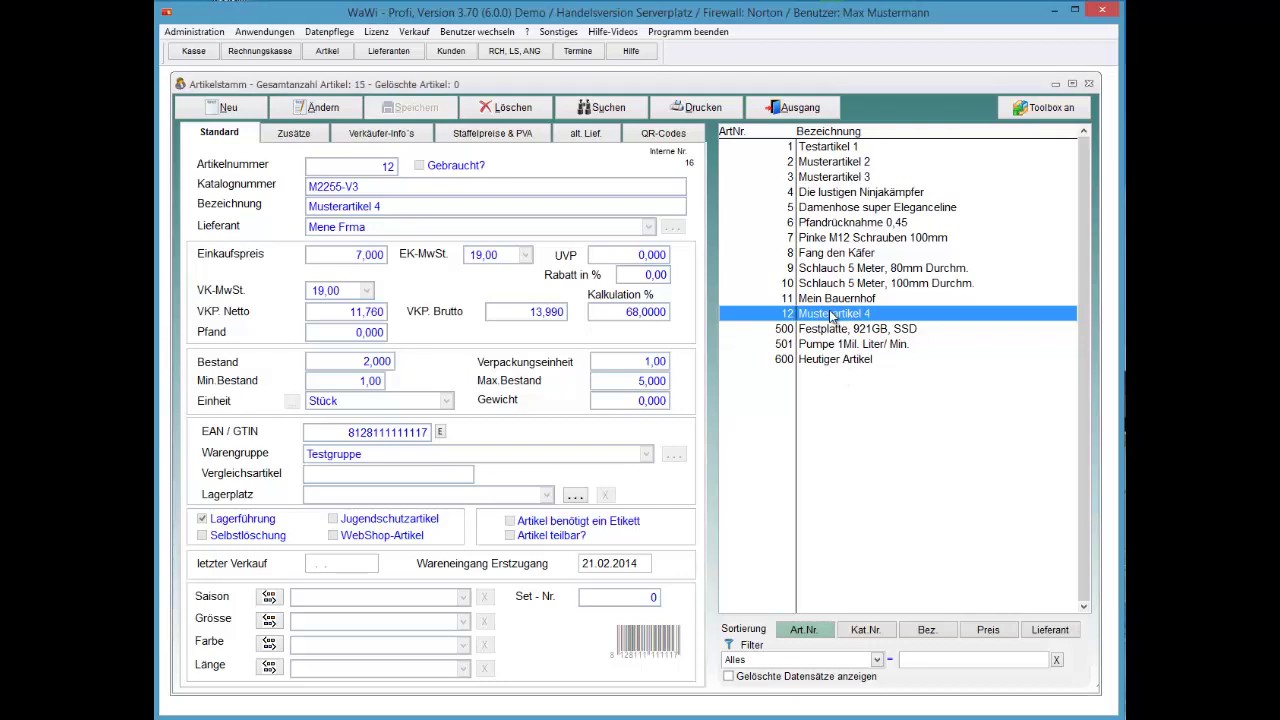
- Mark Musterartikel 3 for reordering with an order quantity of 2
scroll(833, 317, "up", 3)
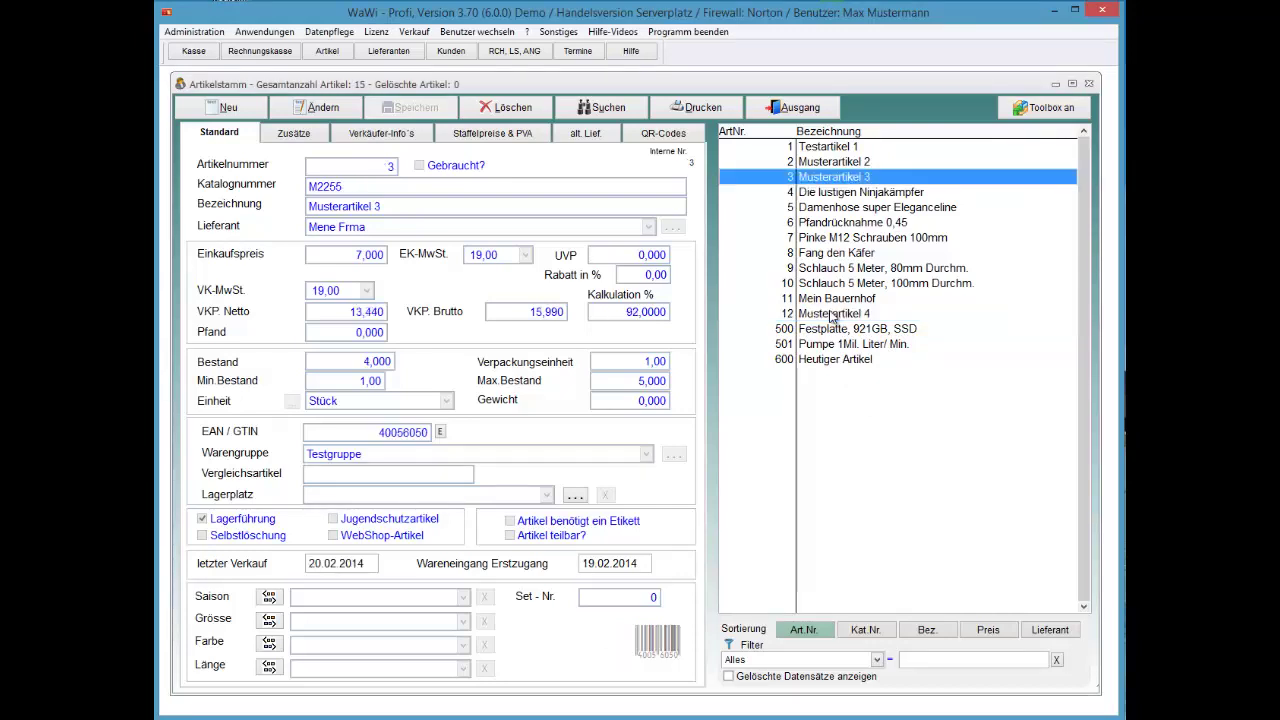
left_click(1044, 108)
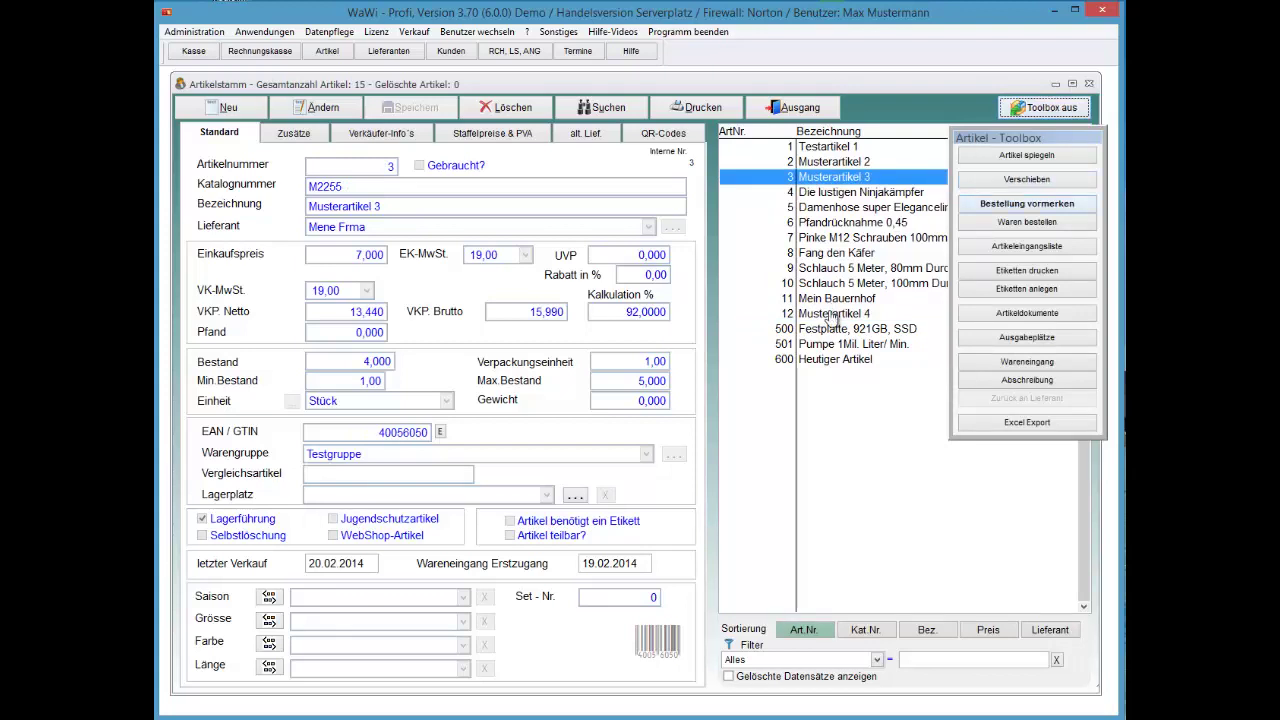
key("Return")
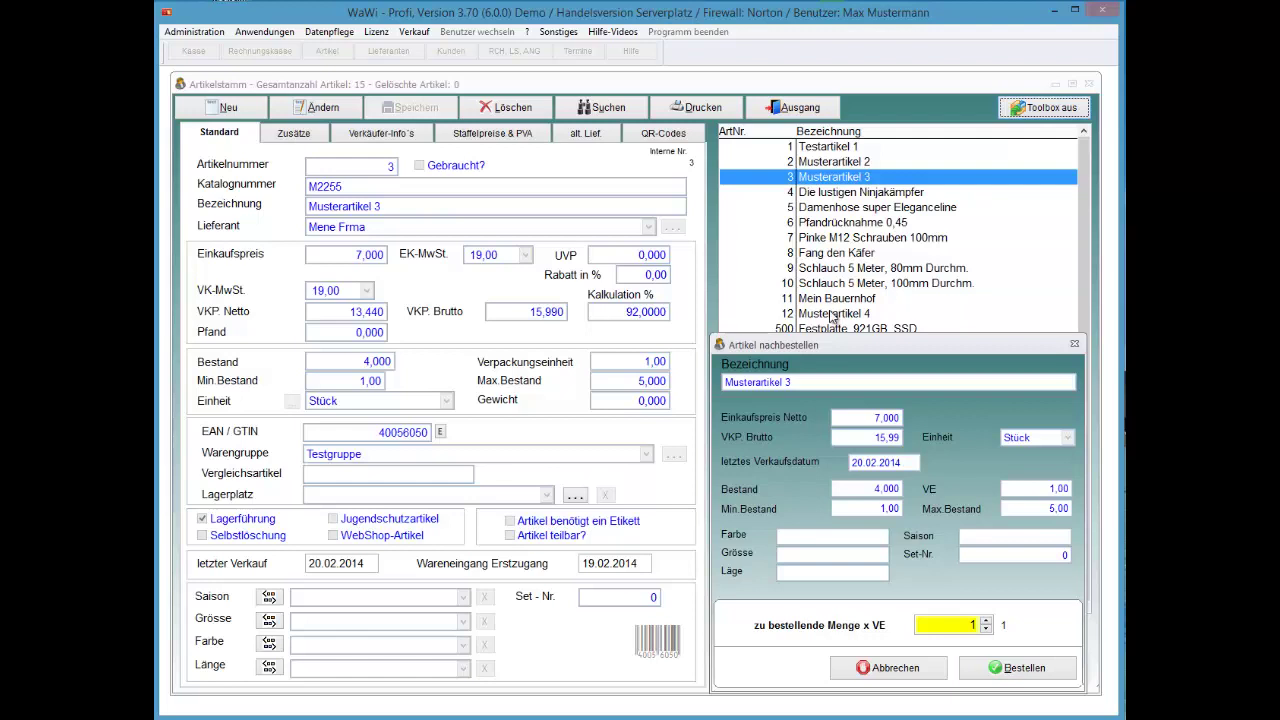
type("2")
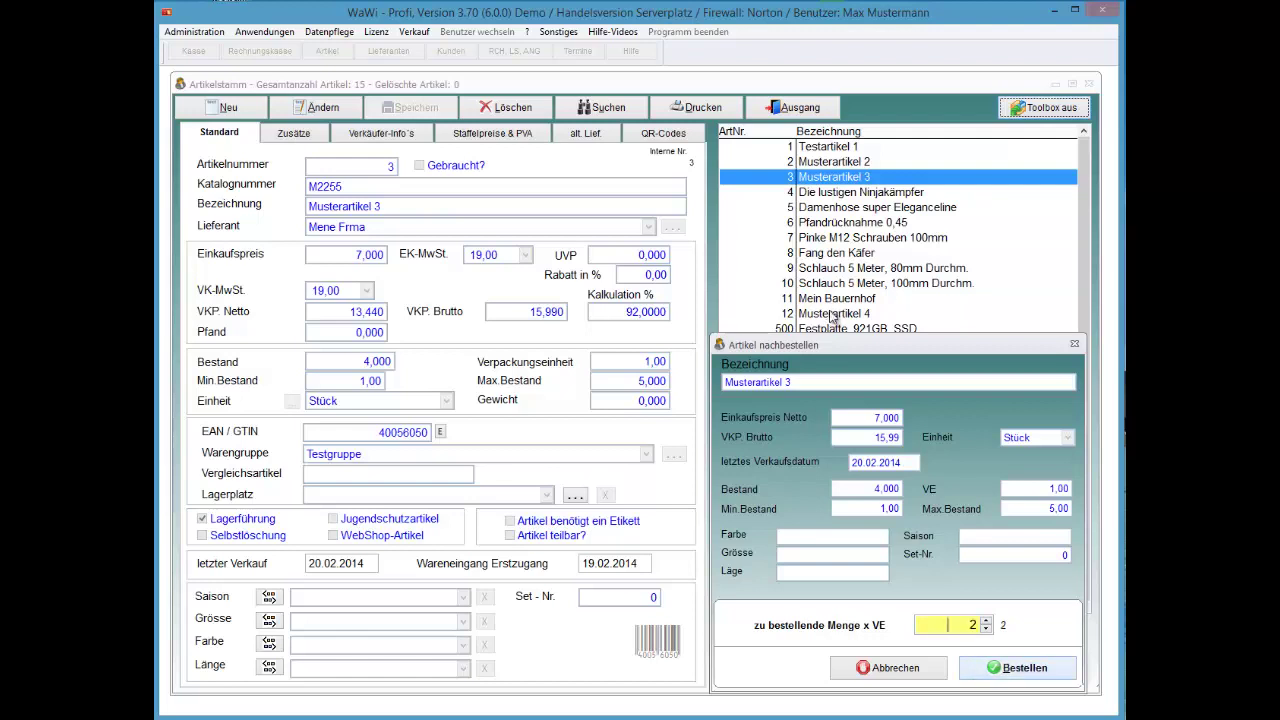
key("Return")
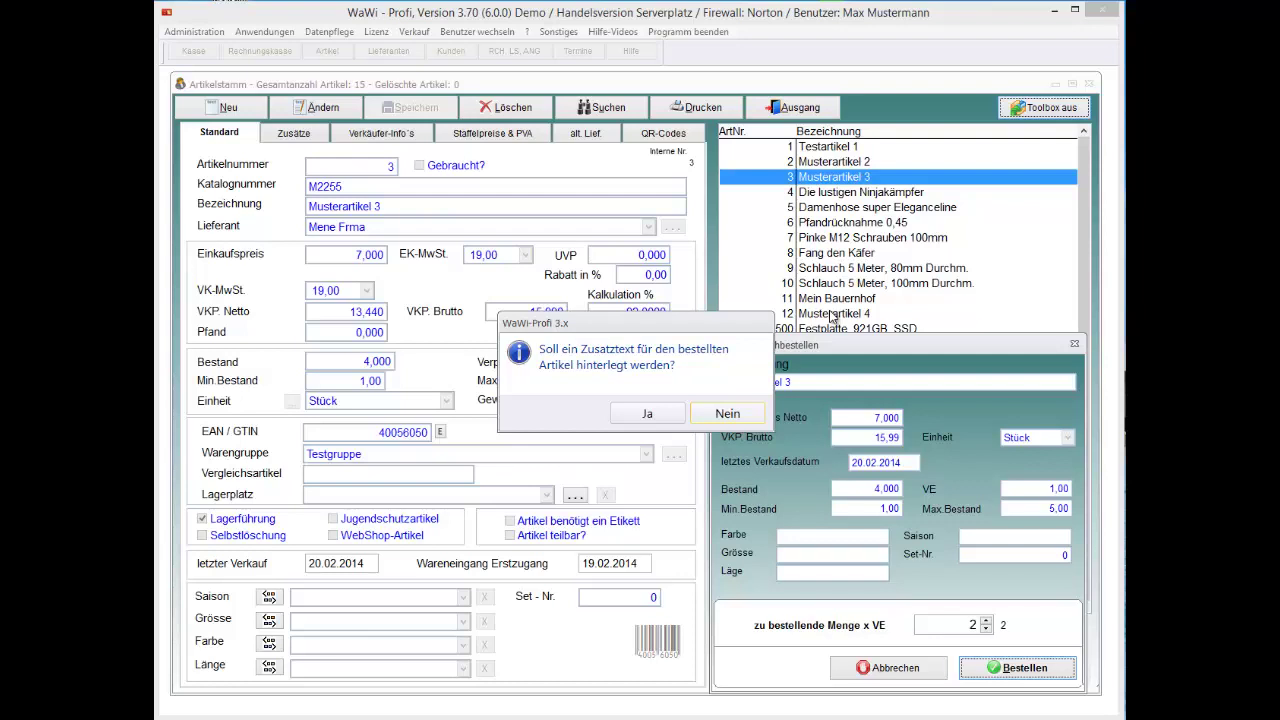
- Attach an additional text to the ordered Musterartikel 3, noting the name of the customer it is for
key("Left")
key("Return")
type("Für Meier")
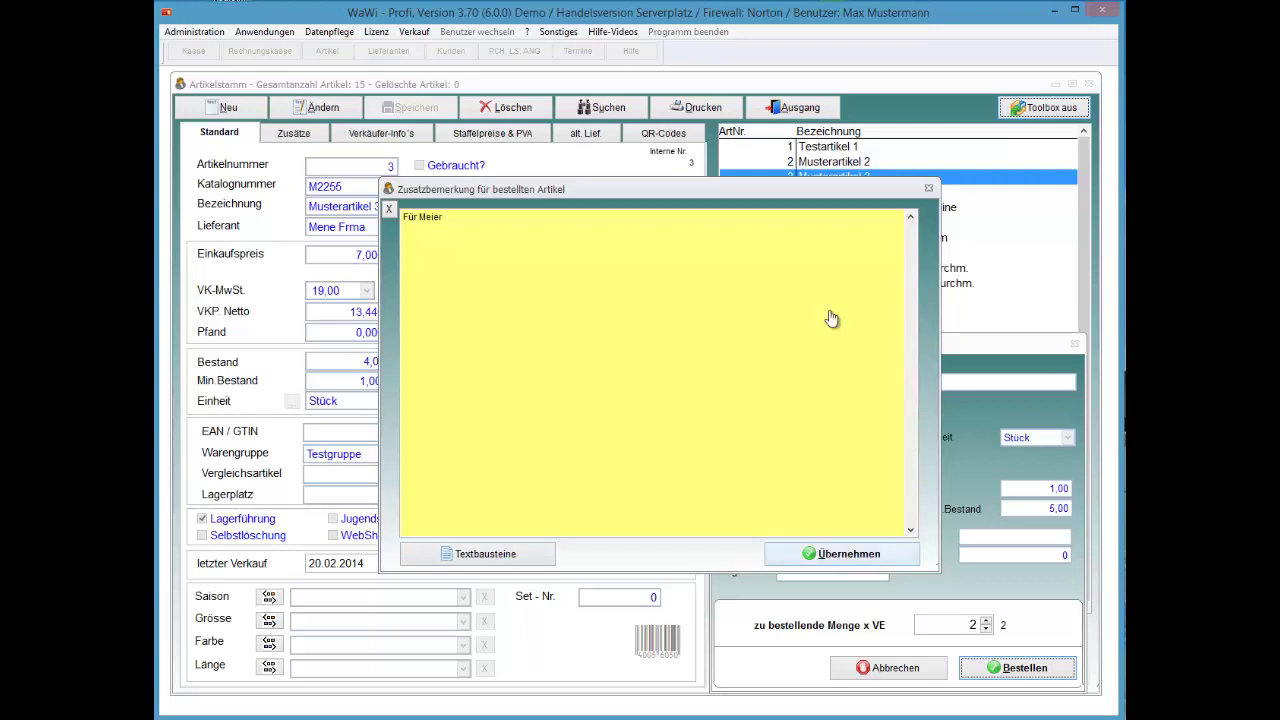
left_click(842, 554)
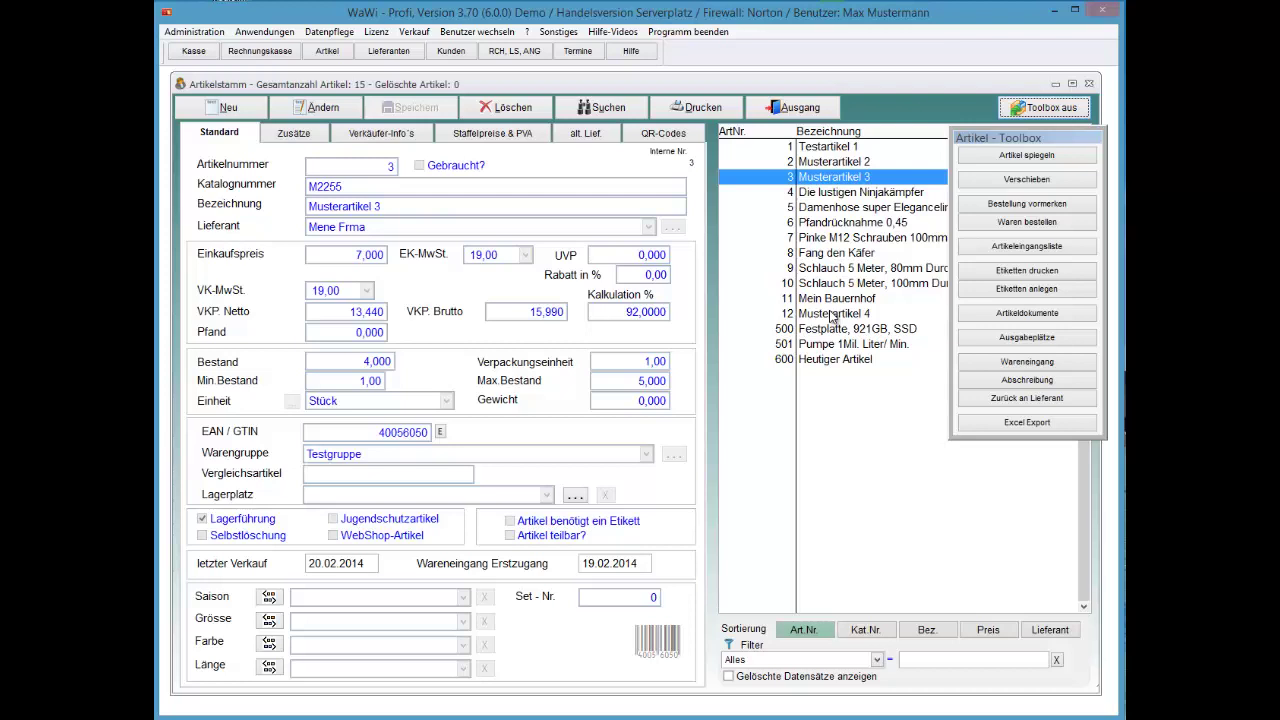
- Mark Musterartikel 2 for reordering with an order quantity of 5 and no additional text
key("Up")
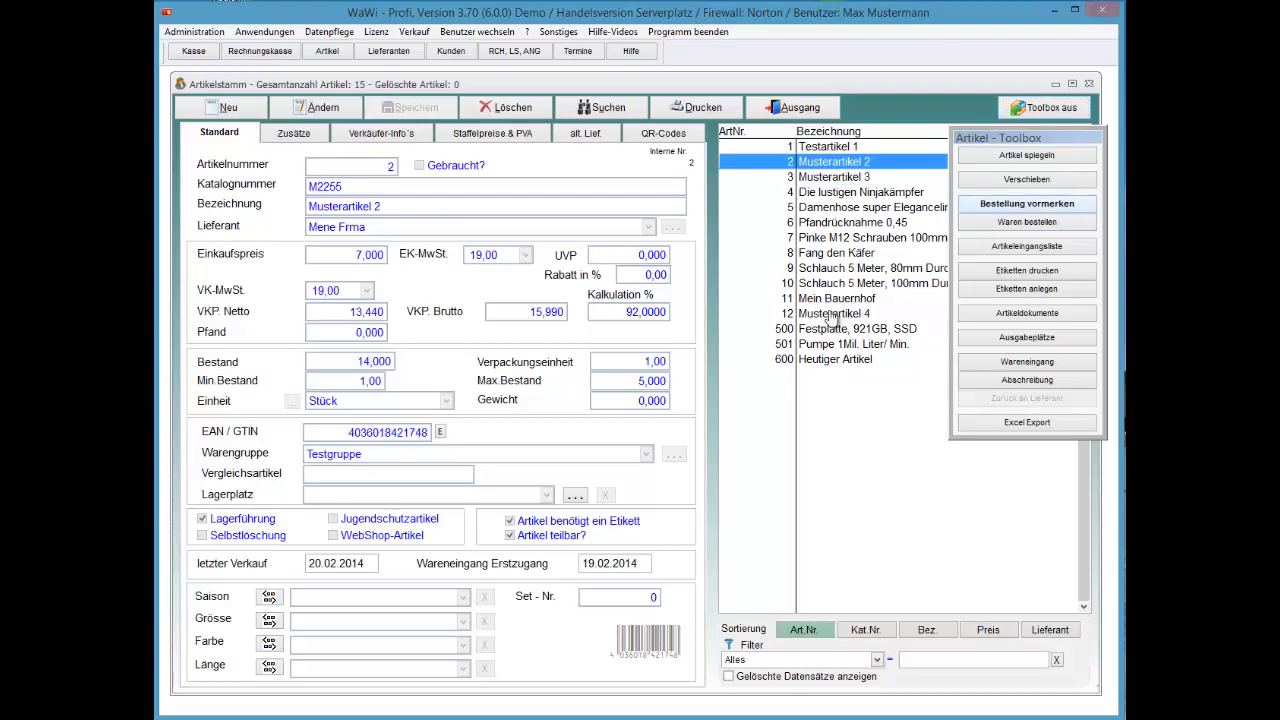
left_click(1027, 204)
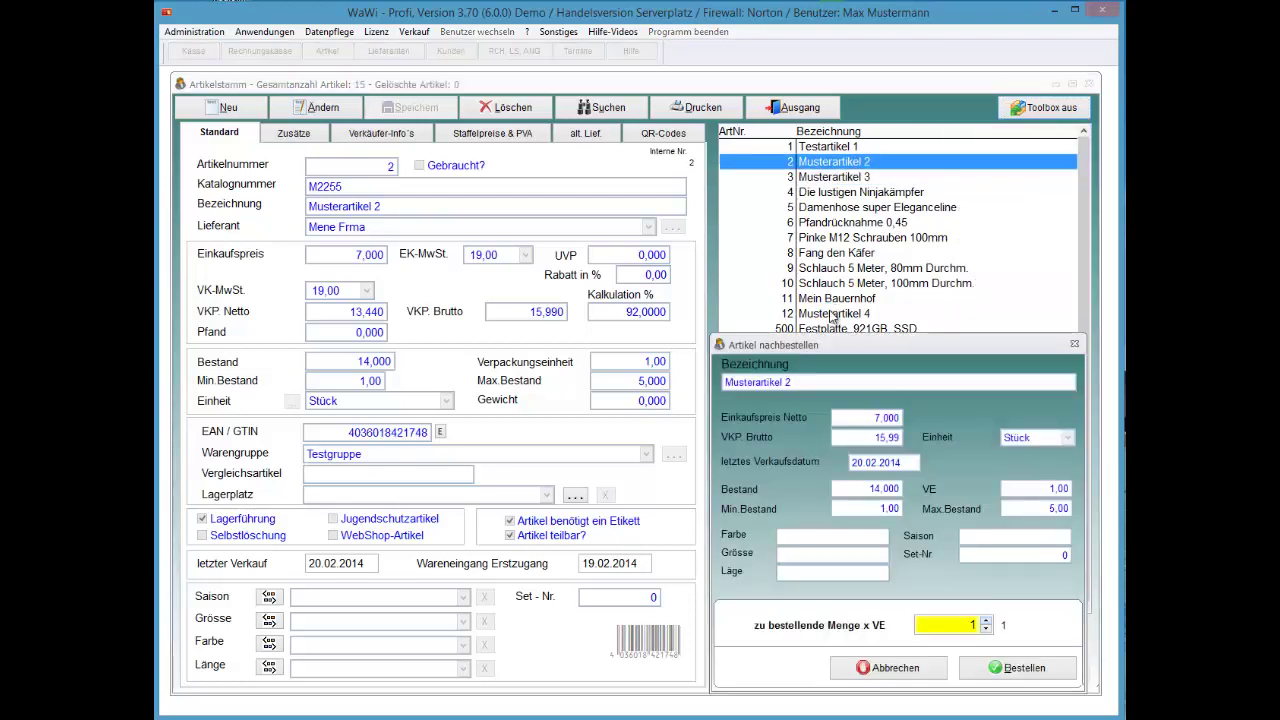
left_click(986, 620)
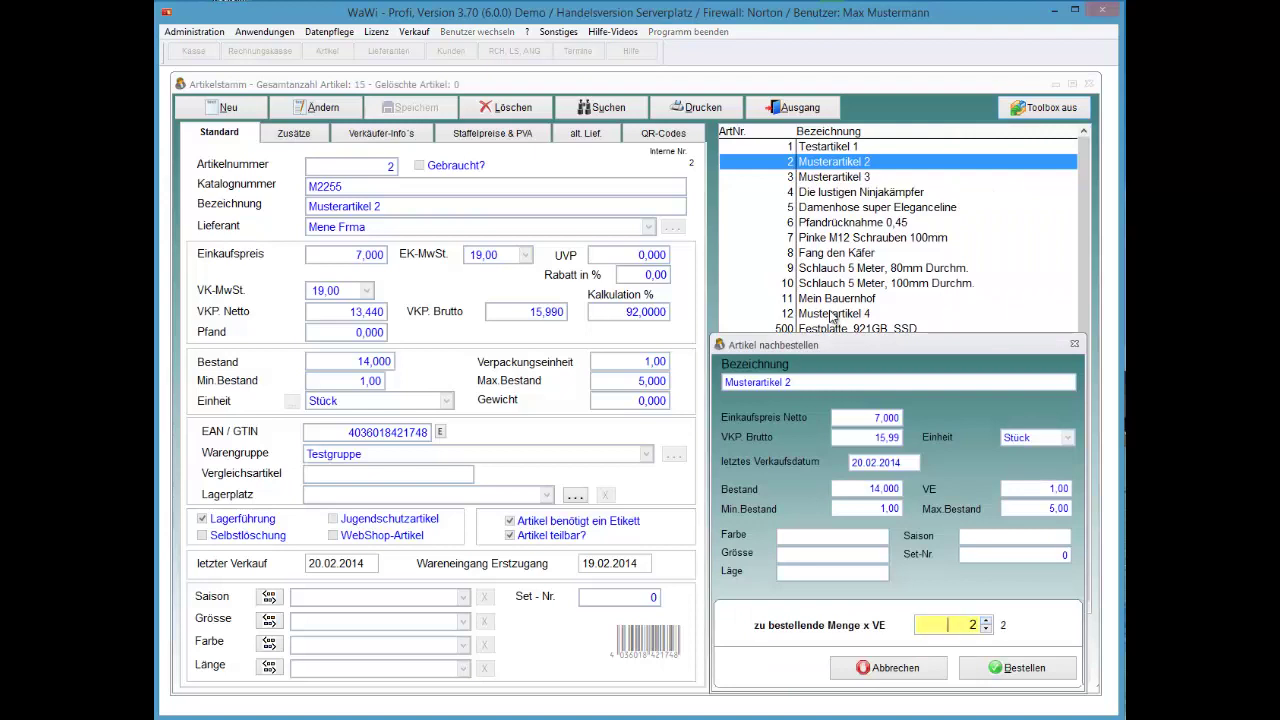
left_click(986, 620)
left_click(986, 620)
left_click(986, 620)
left_click(1018, 668)
key("Return")
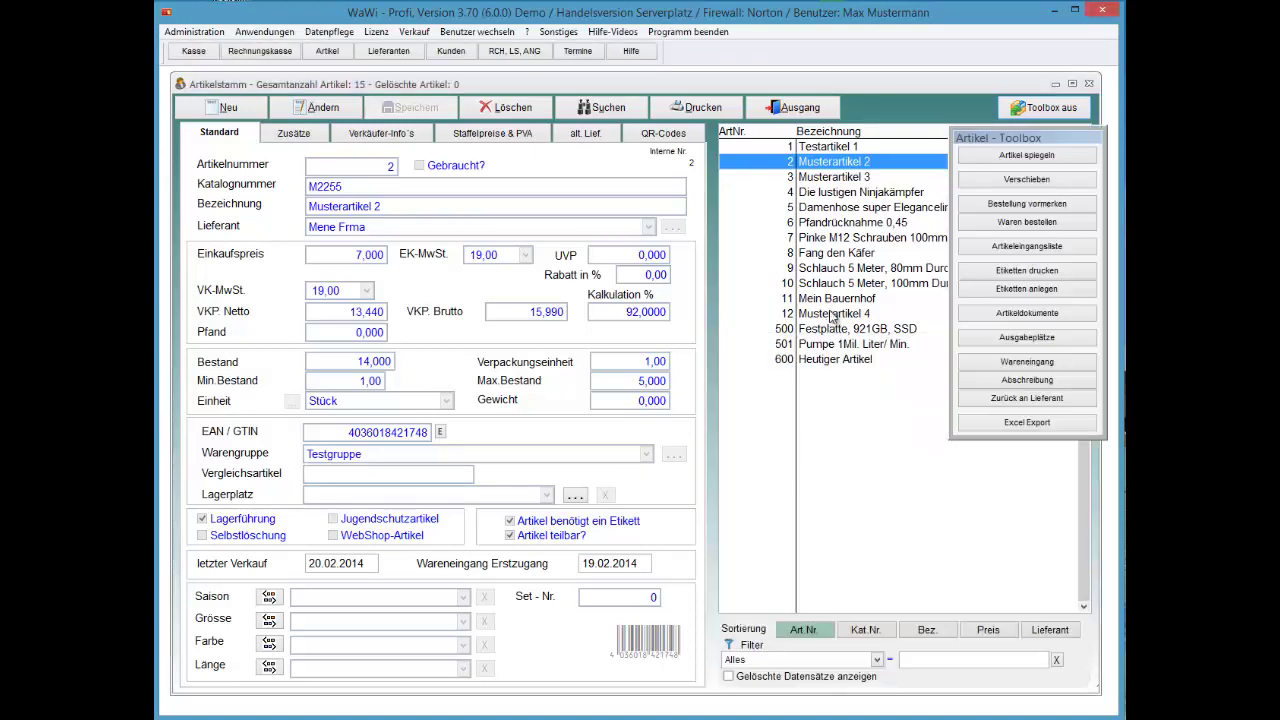
- Mark Pinke M12 Schrauben 100mm for reordering with 2 packaging units and no additional text
left_click(860, 238)
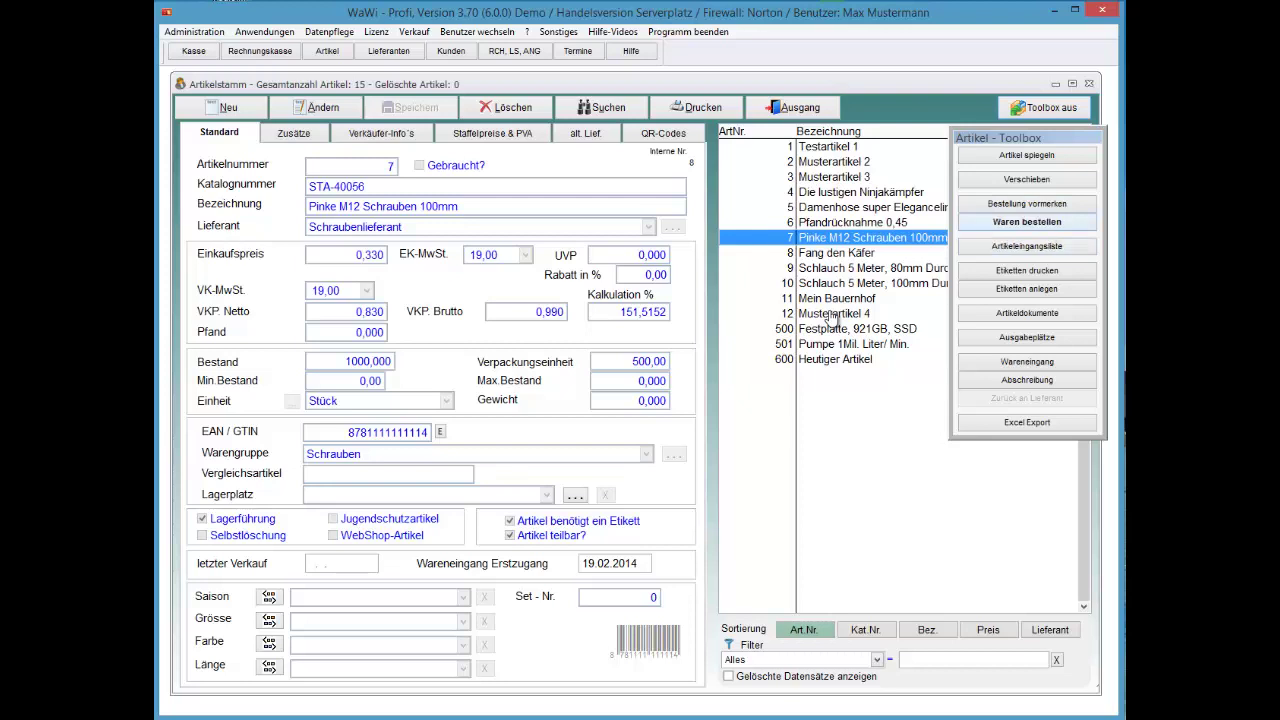
left_click(1027, 204)
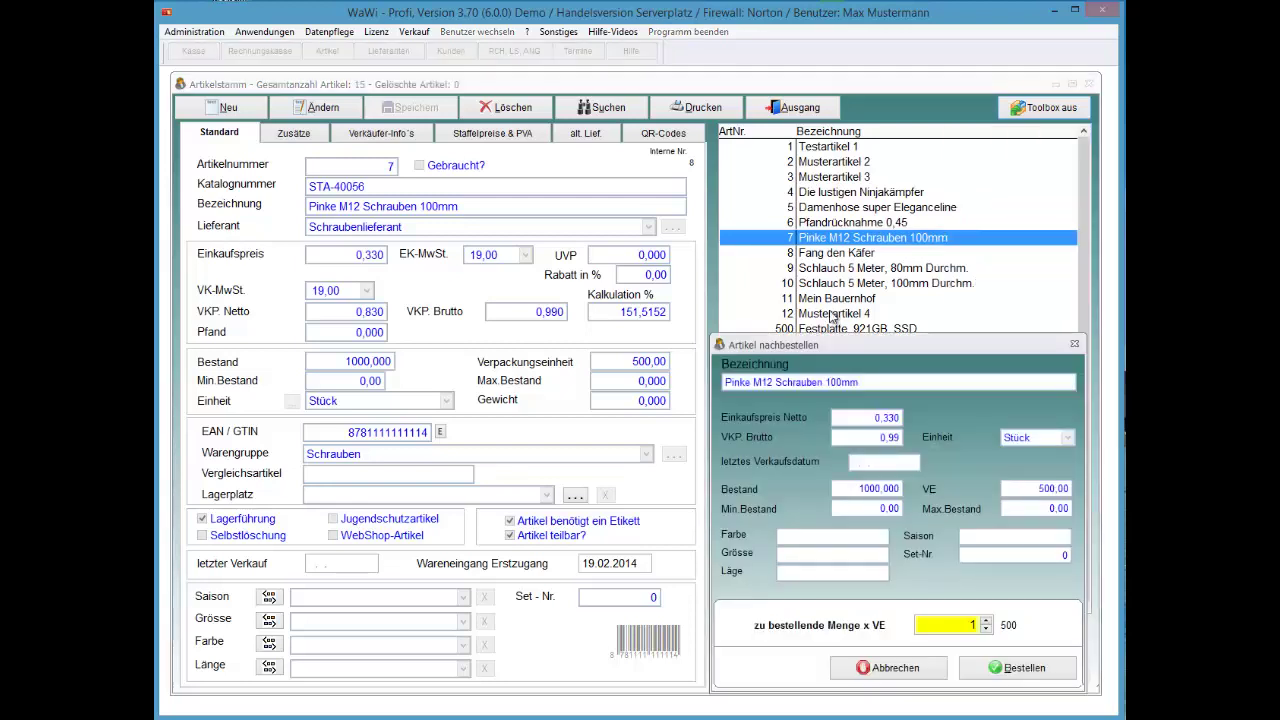
left_click(986, 620)
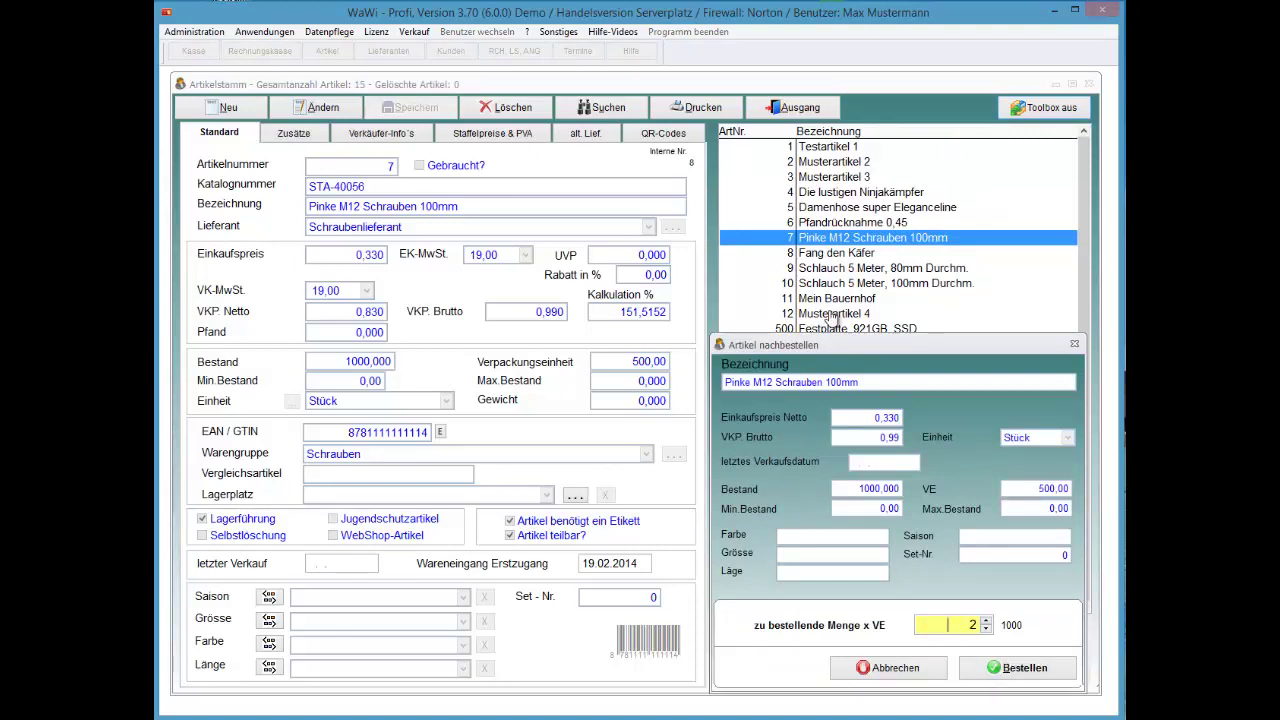
key("Tab")
key("Return")
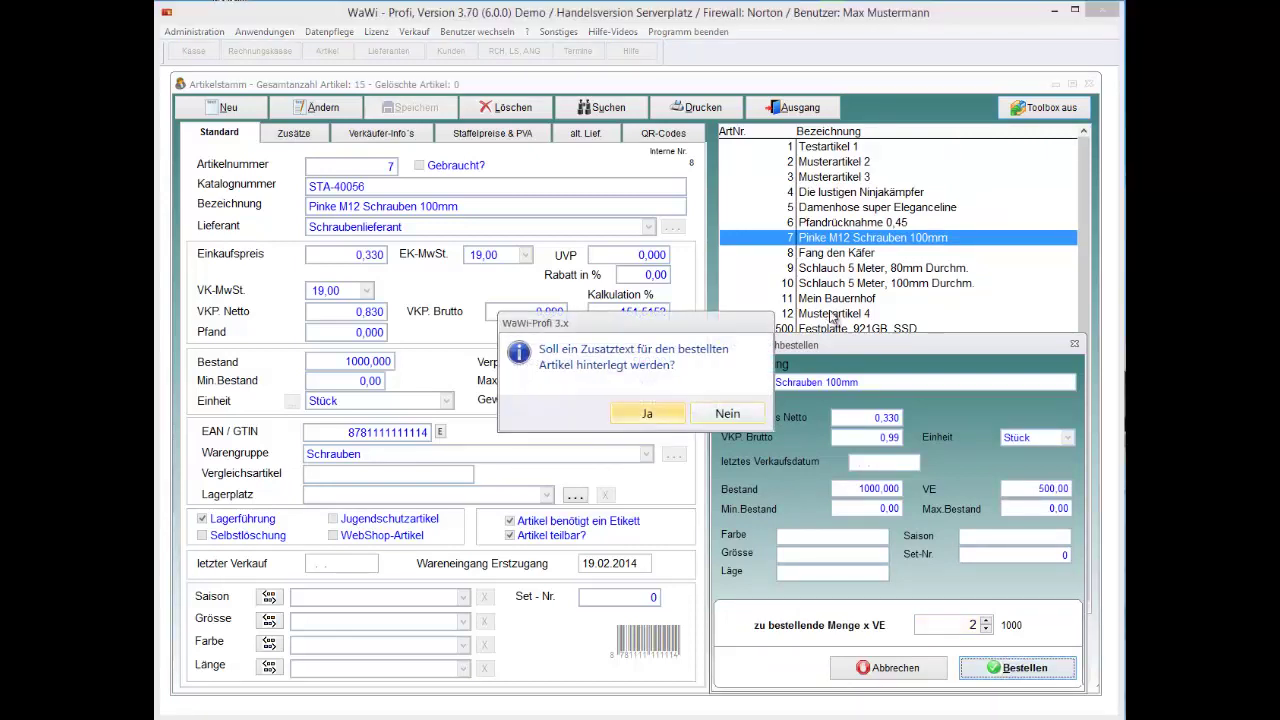
key("Right")
key("Return")
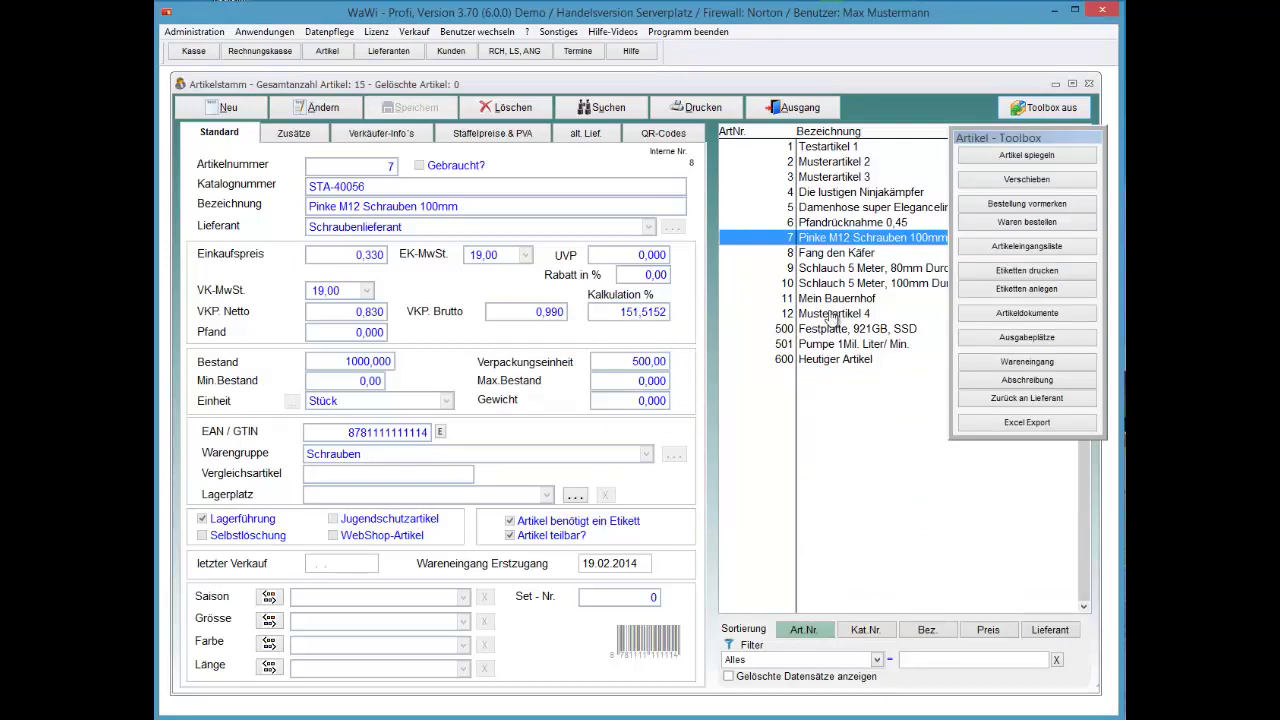
key("Return")
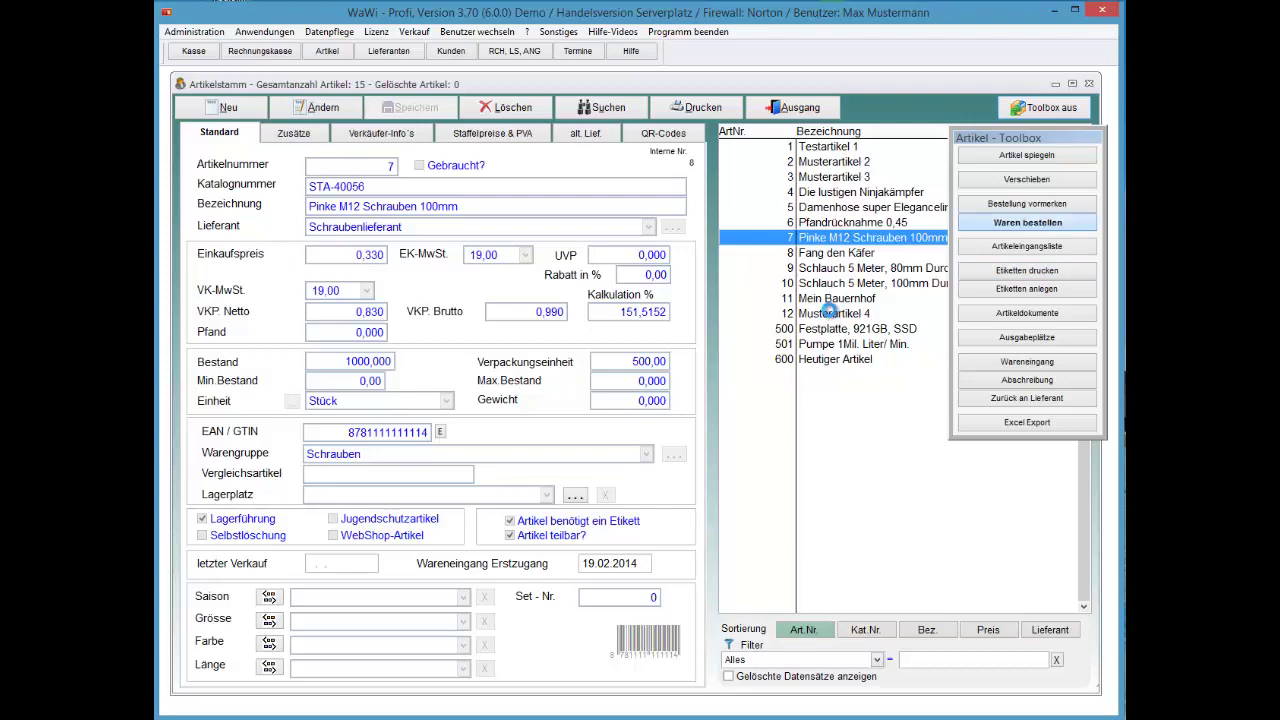
key("Escape")
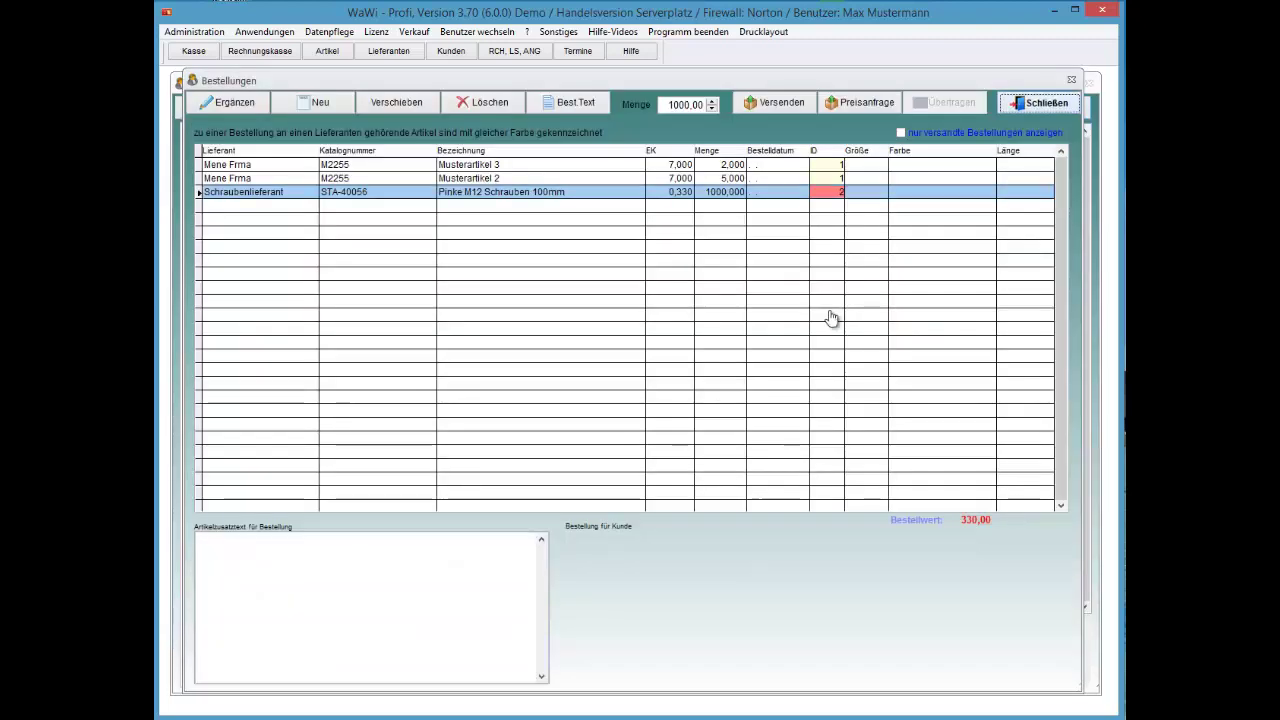
key("Escape")
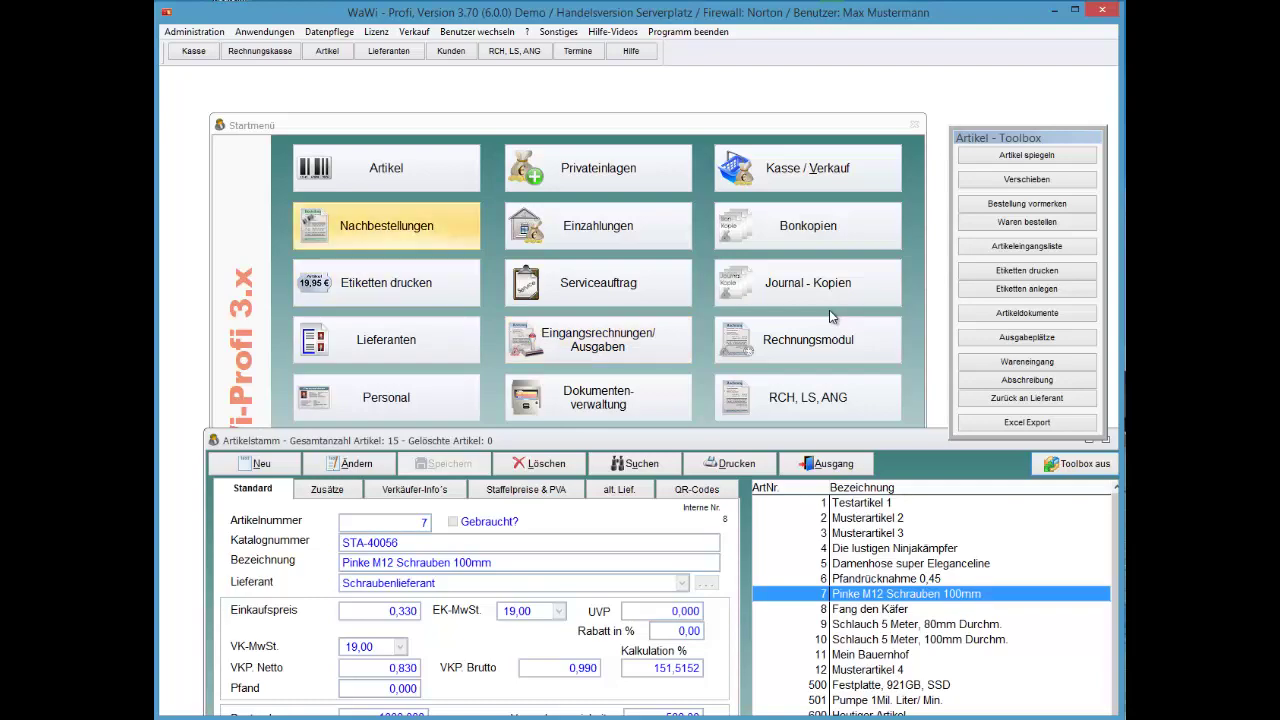
left_click_drag(640, 440, 628, 103)
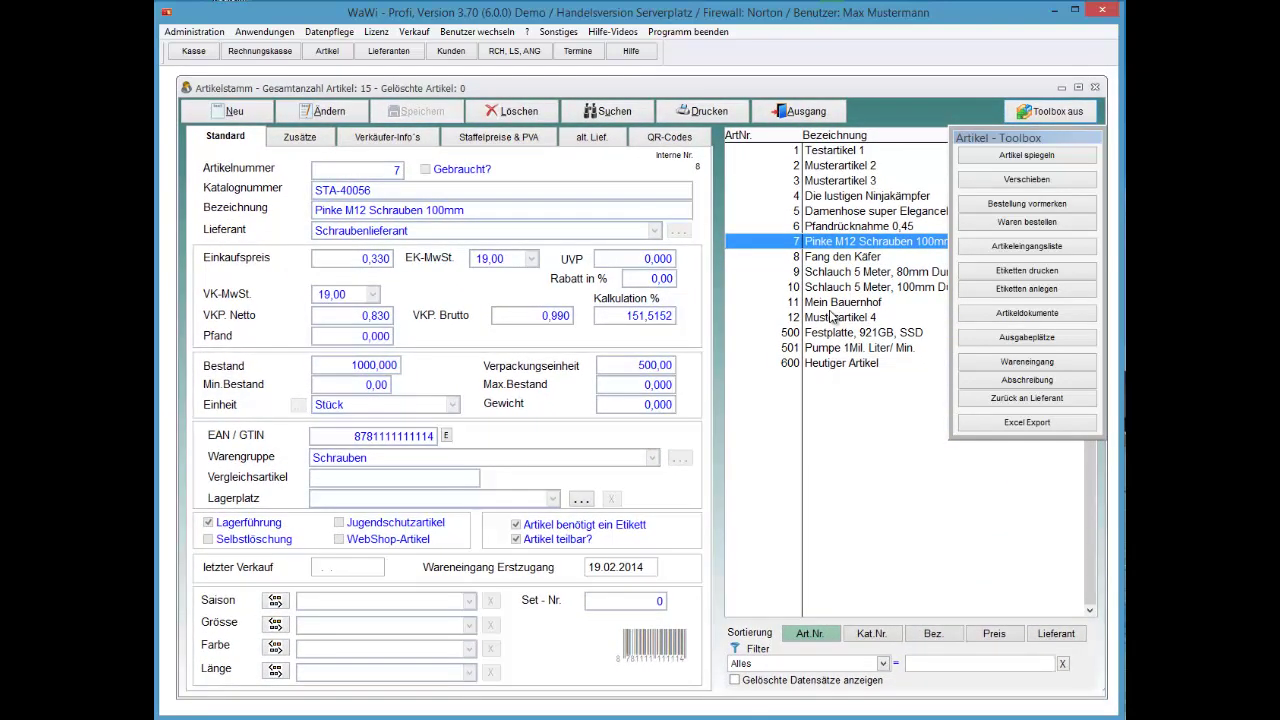
- Open the order list and compare the additional texts of the two Mene Frma lines, leaving Musterartikel 2 selected
left_click(1027, 222)
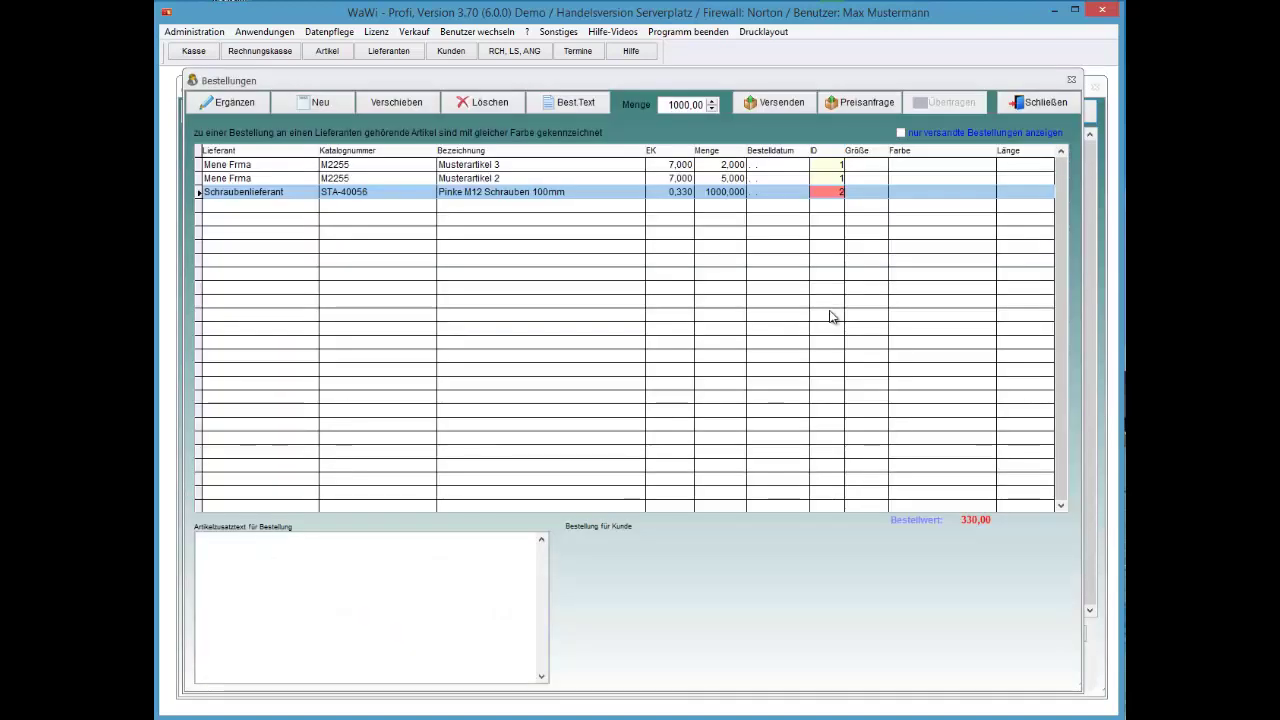
key("Up")
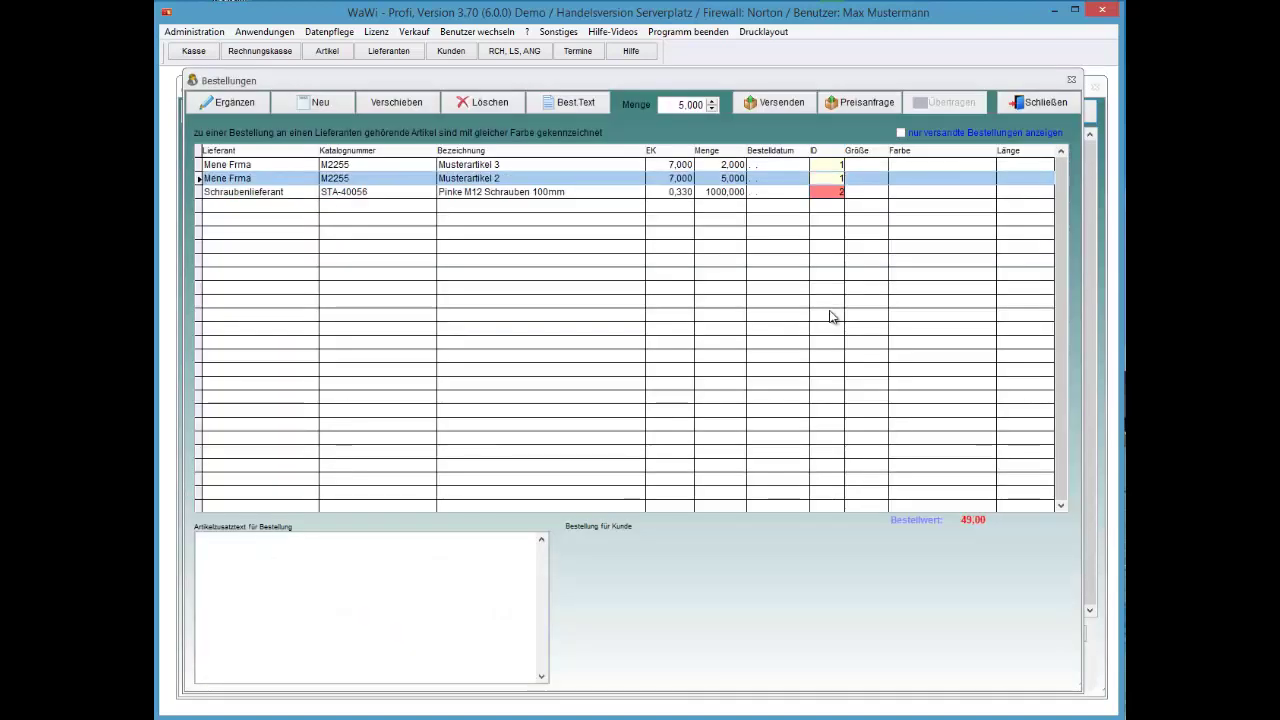
key("Up")
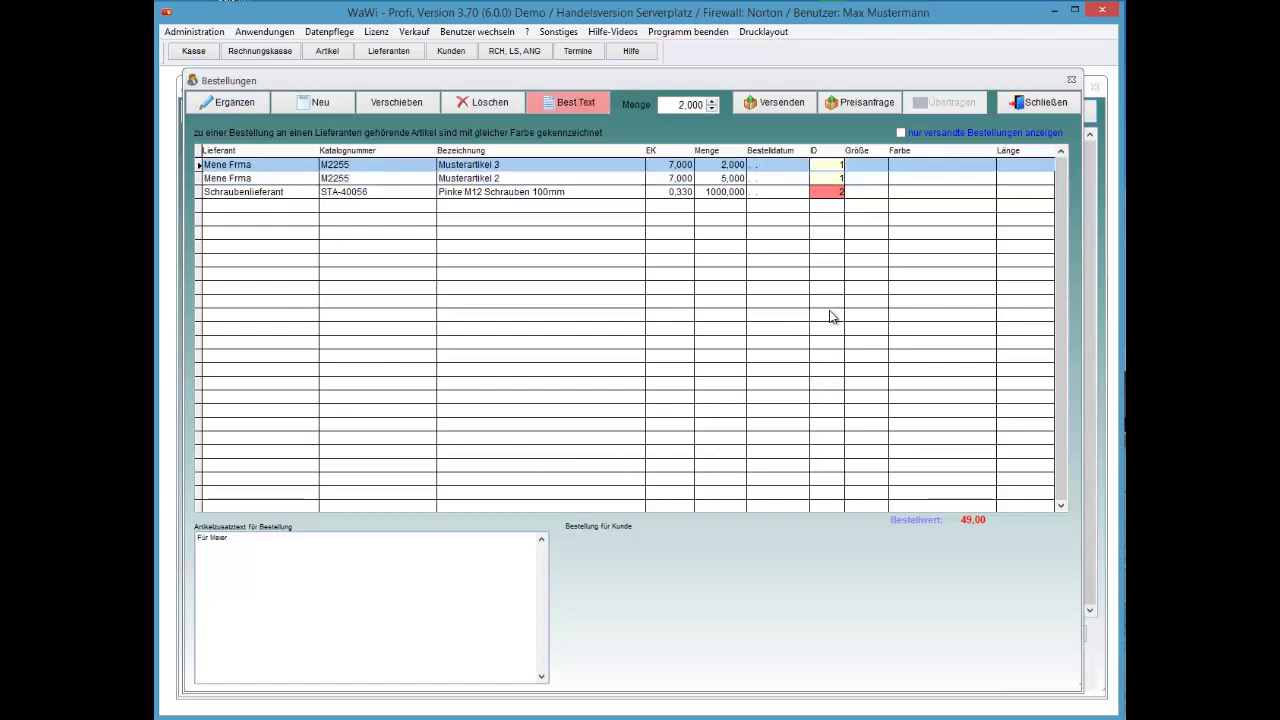
key("Down")
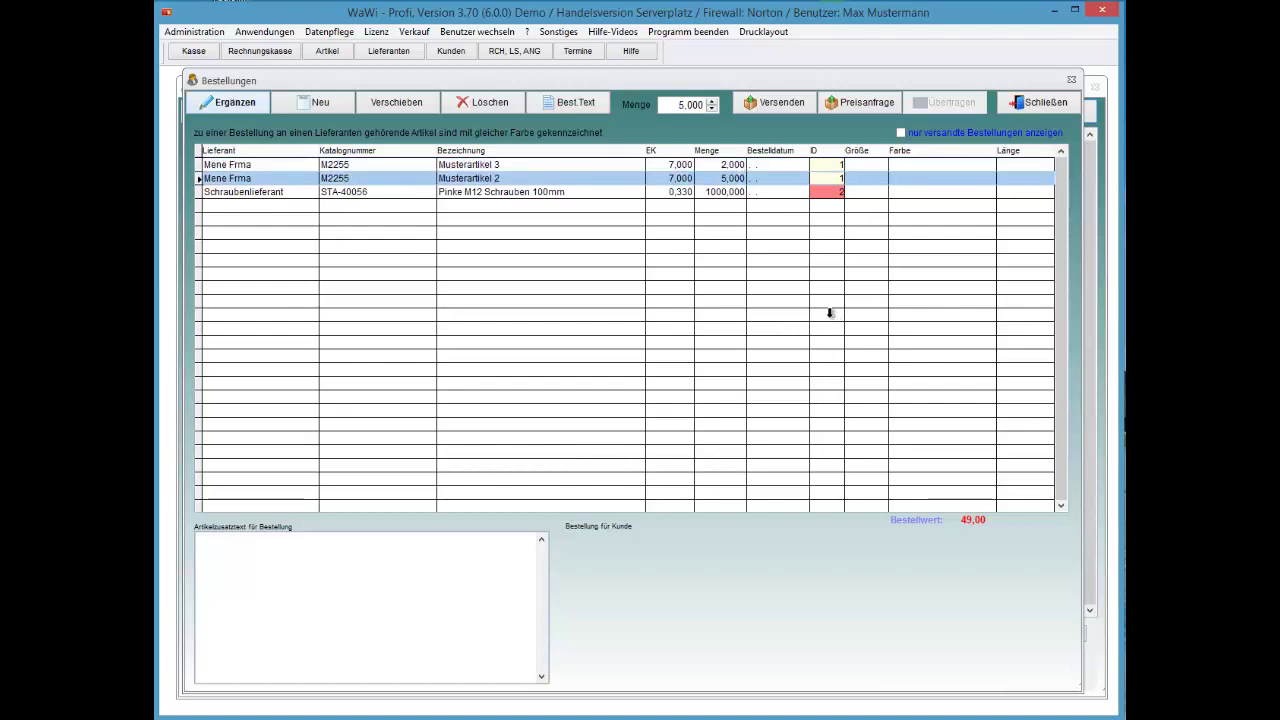
key("Up")
key("Down")
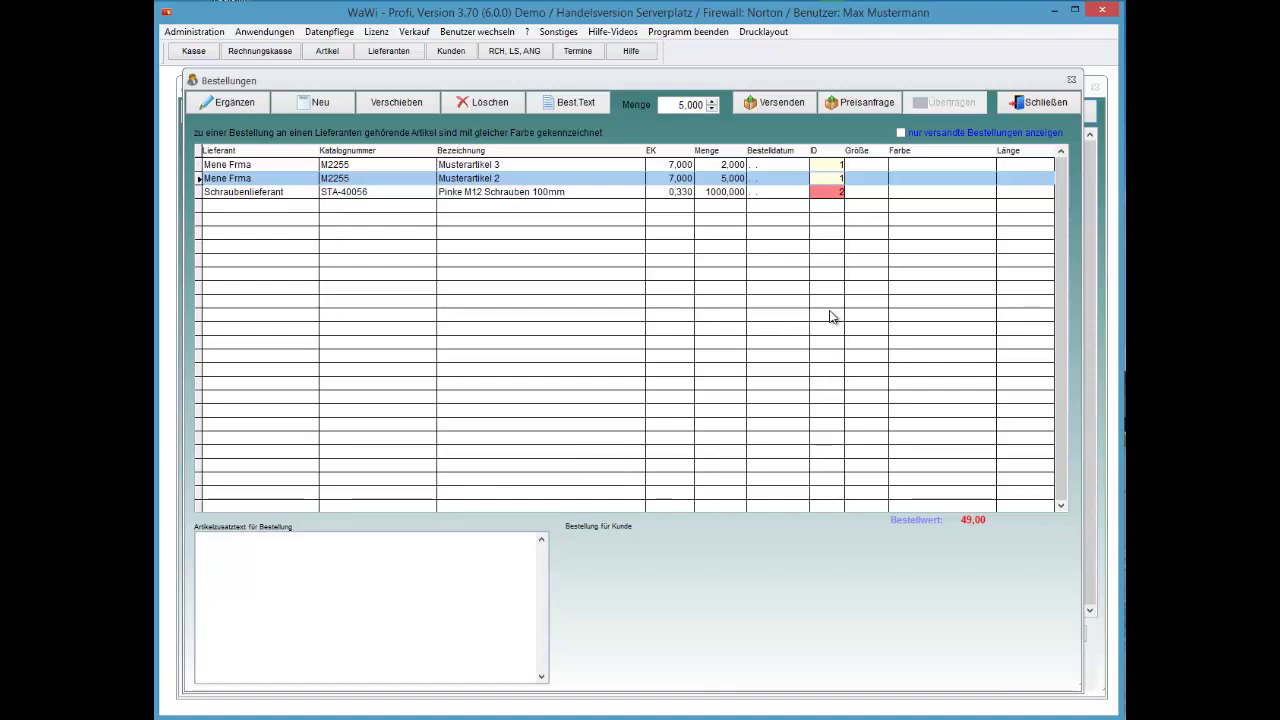
- Open the supplement for the Mene Frma order and filter its articles by stock up to minimum stock, then minimum stock plus 3
left_click(228, 102)
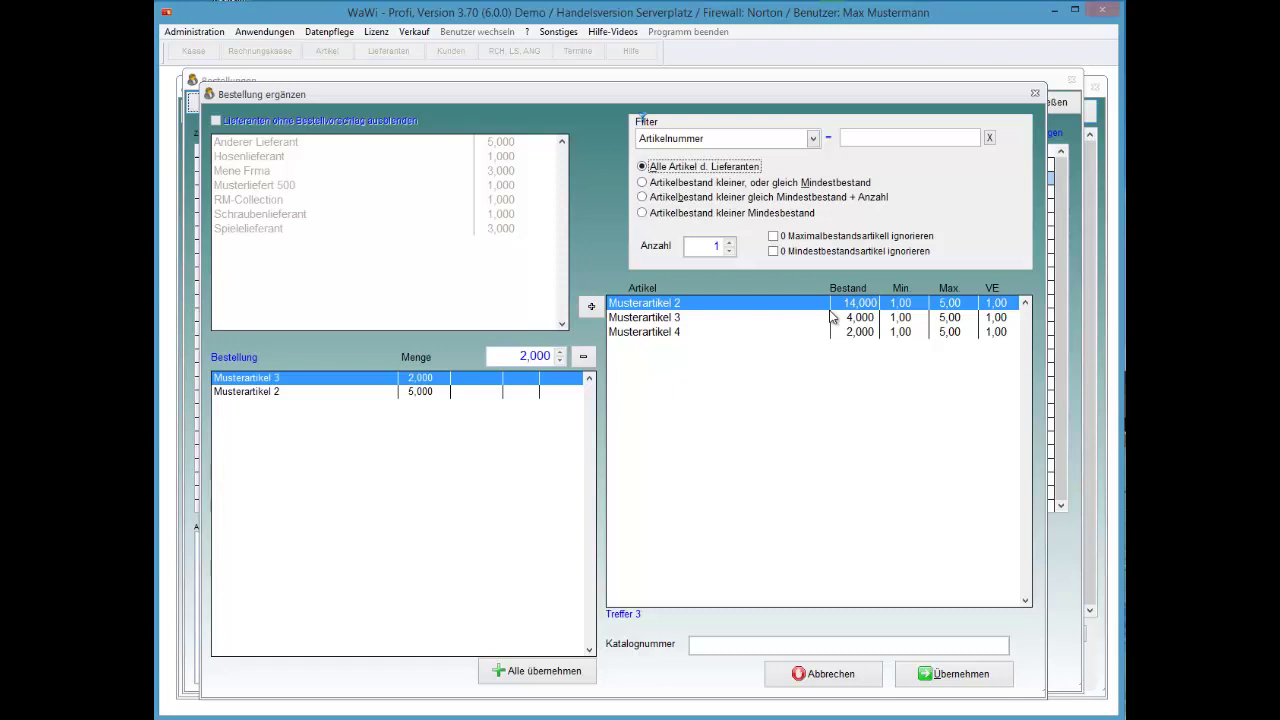
left_click_drag(640, 94, 628, 230)
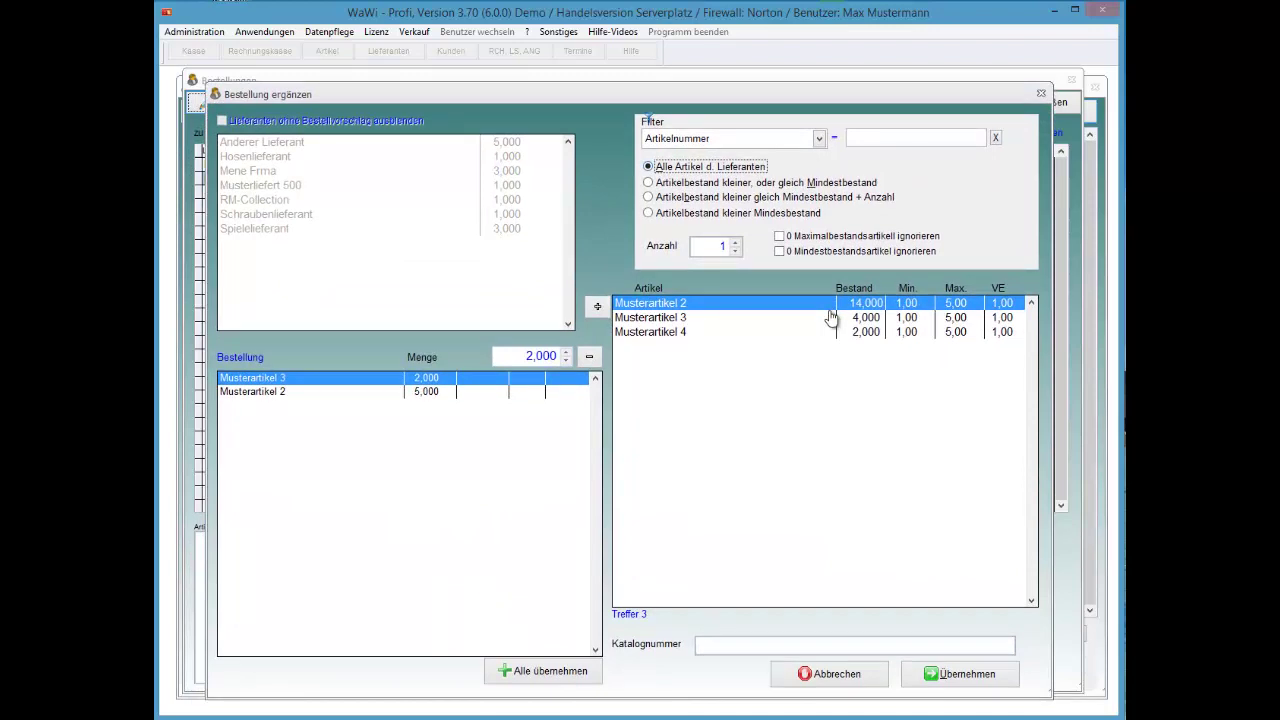
left_click(766, 182)
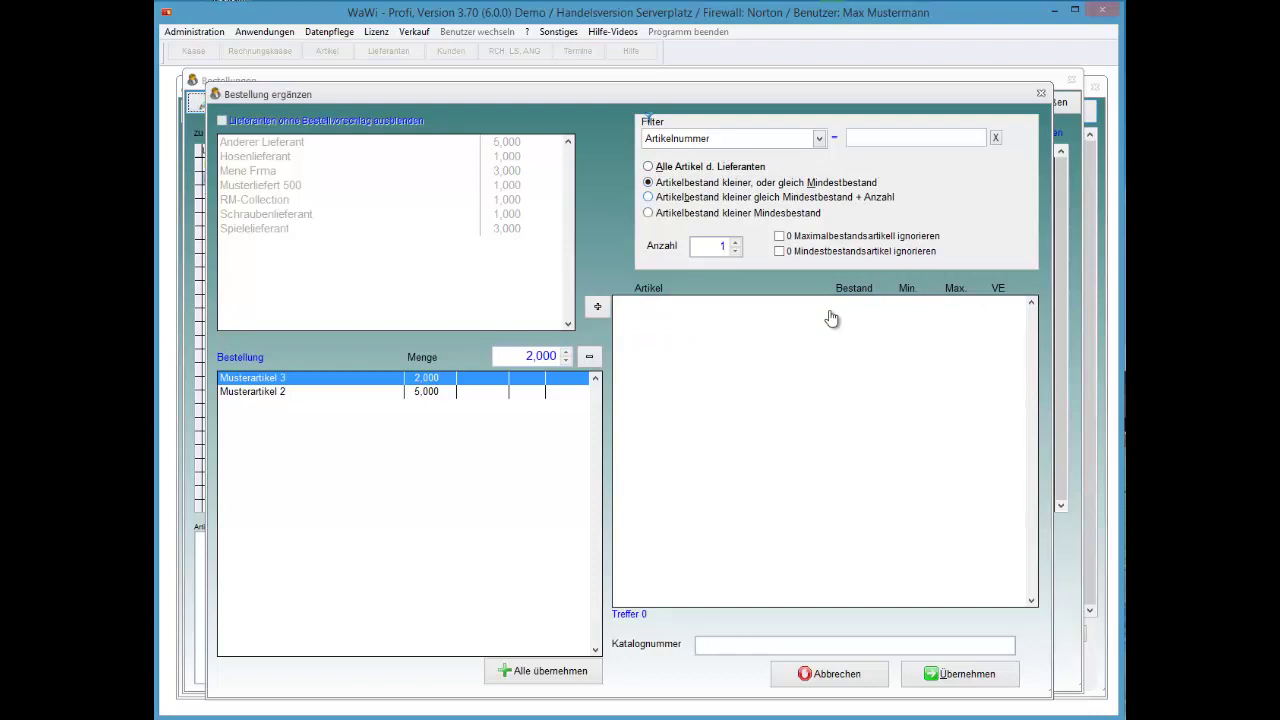
key("Down")
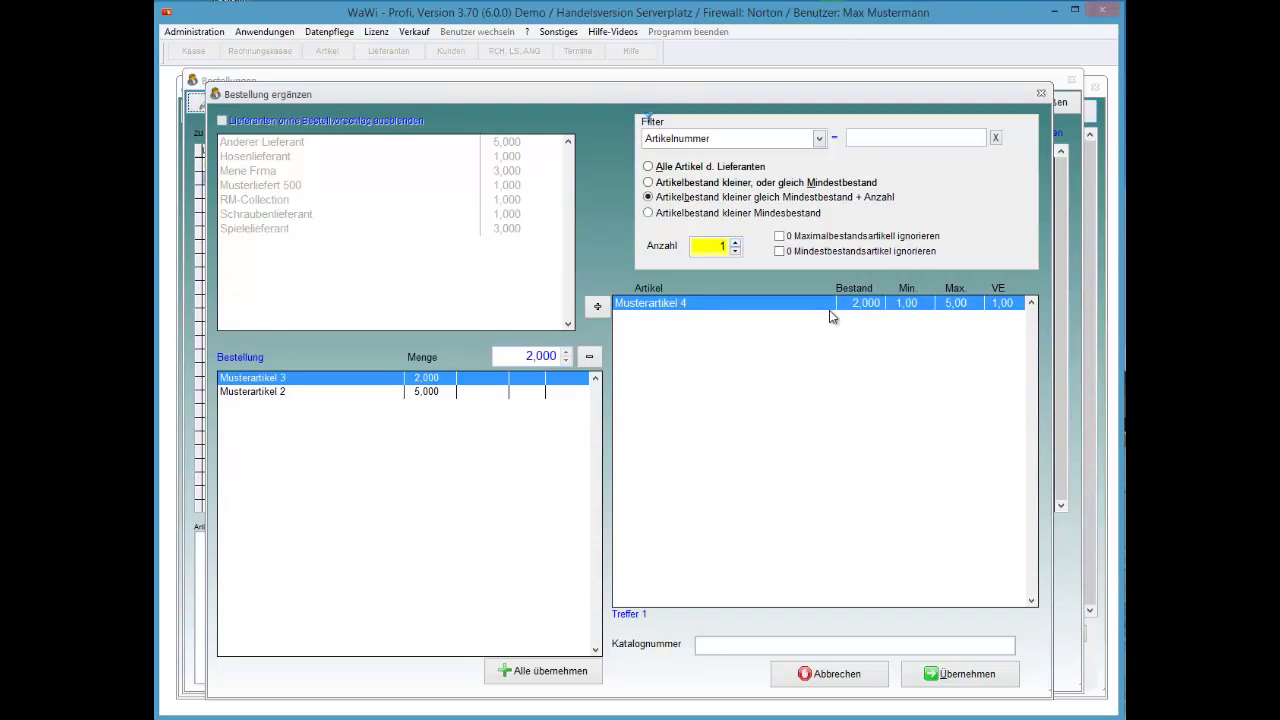
key("Up")
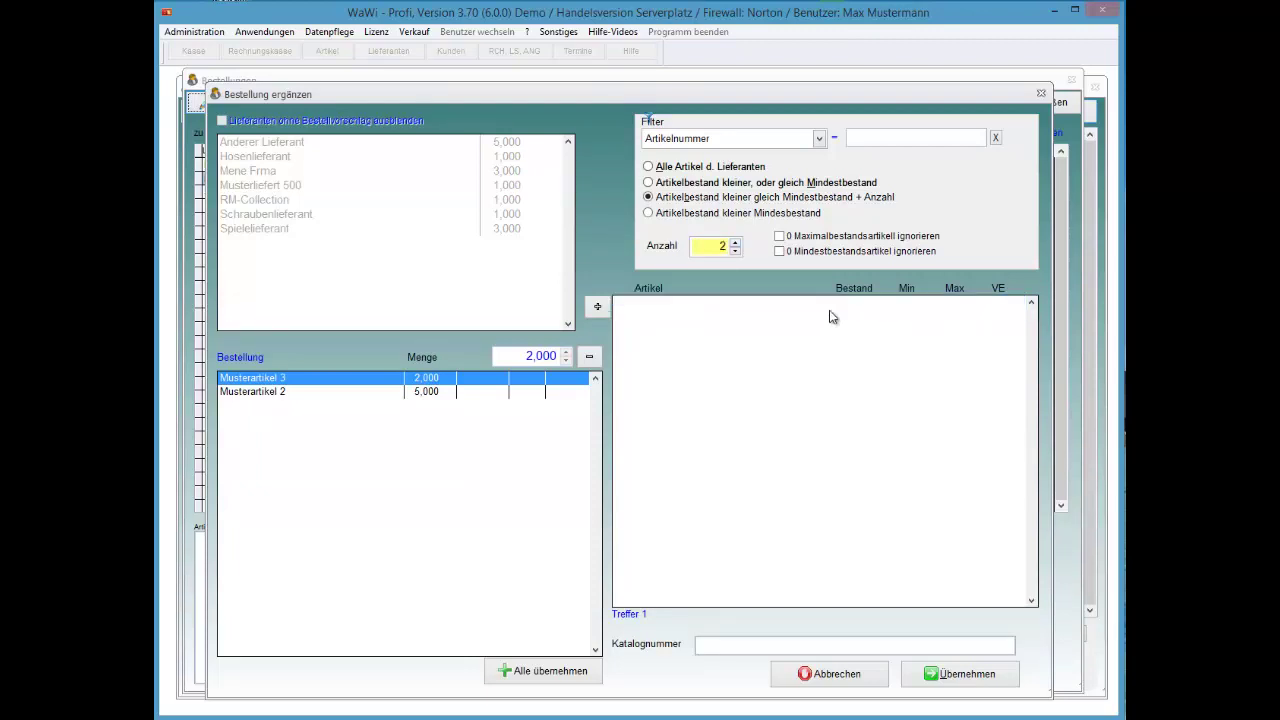
key("Up")
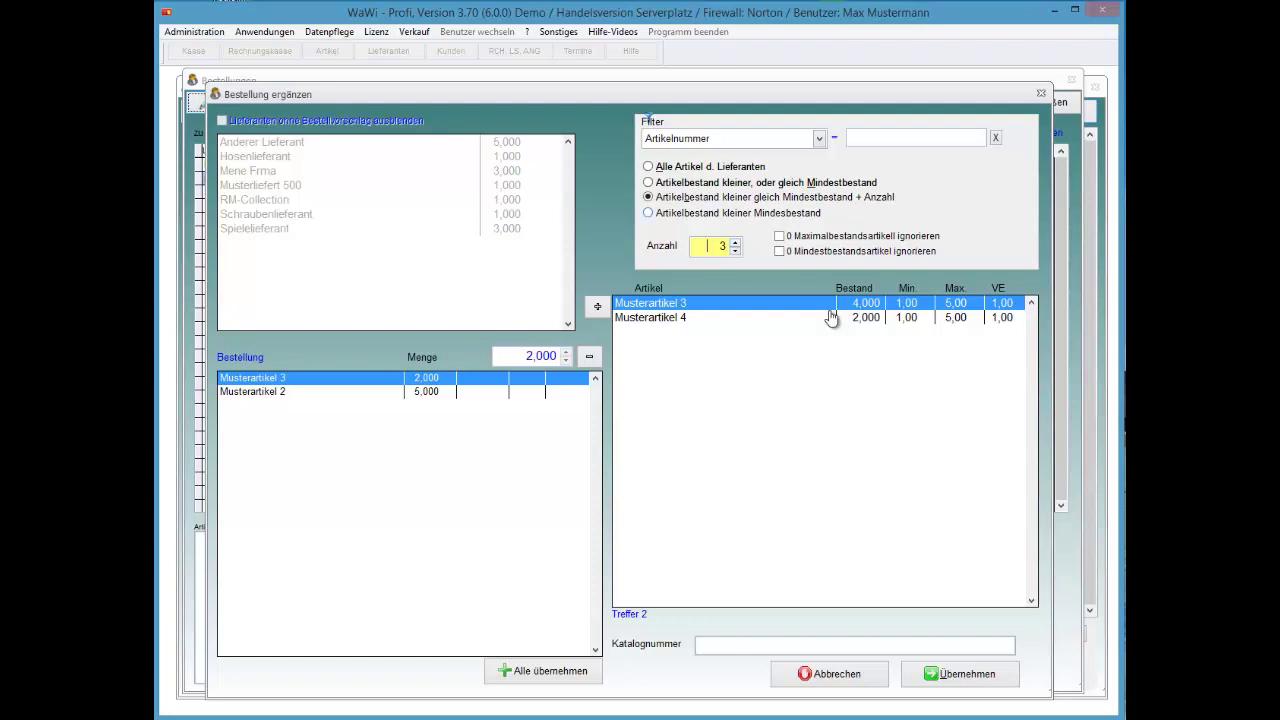
- Check the below-minimum stock filter, return to minimum stock plus quantity, and select Musterartikel 4 before closing the order supplement
key("Tab")
left_click(832, 318)
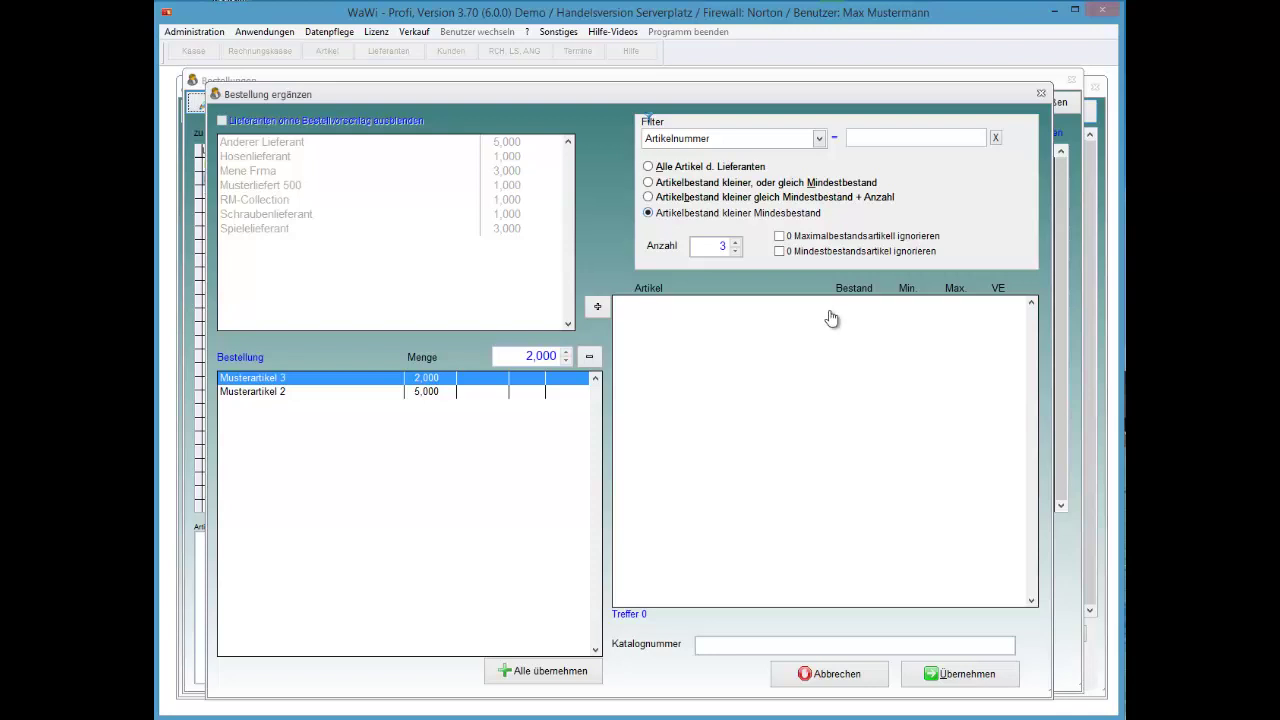
key("Up")
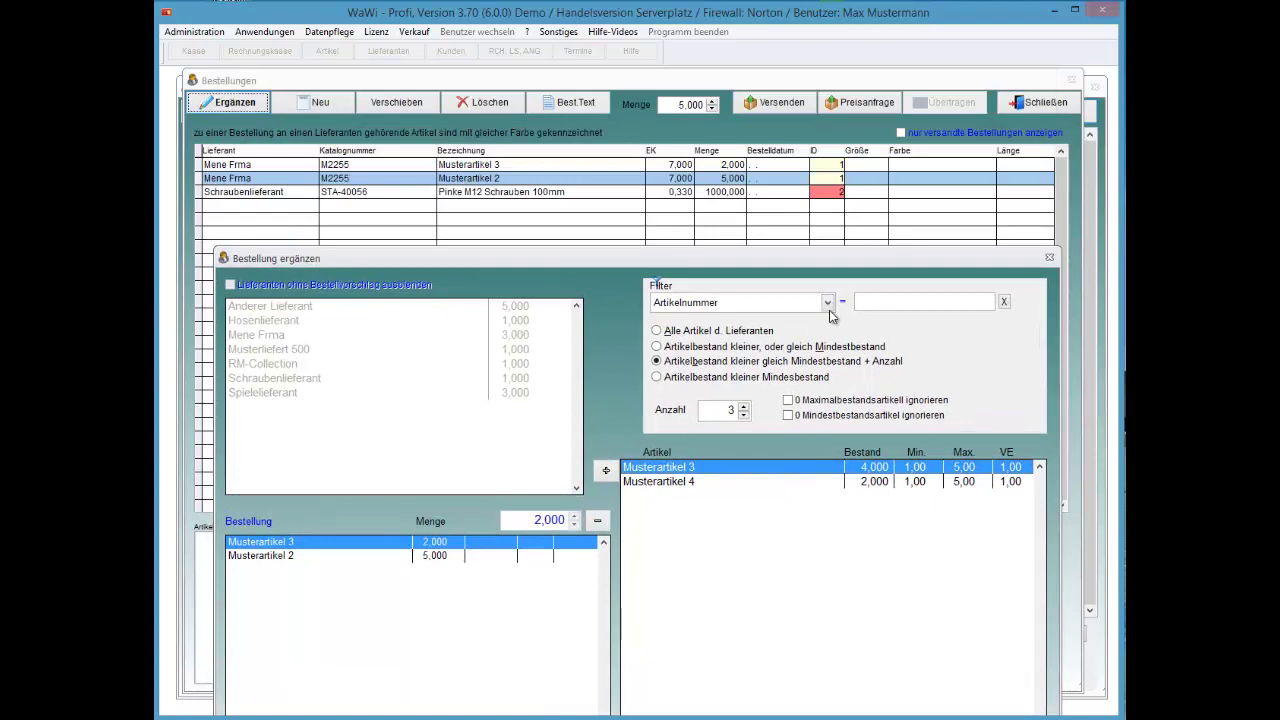
key("Down")
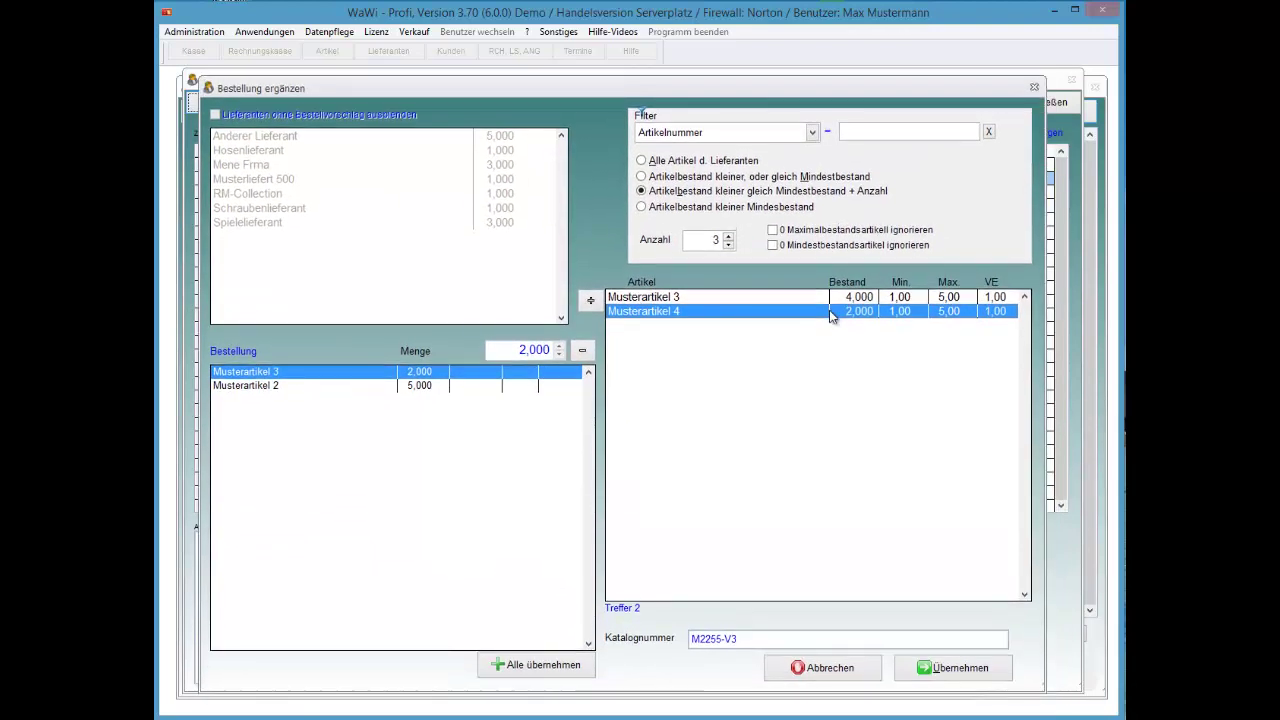
key("alt+udiaeresis")
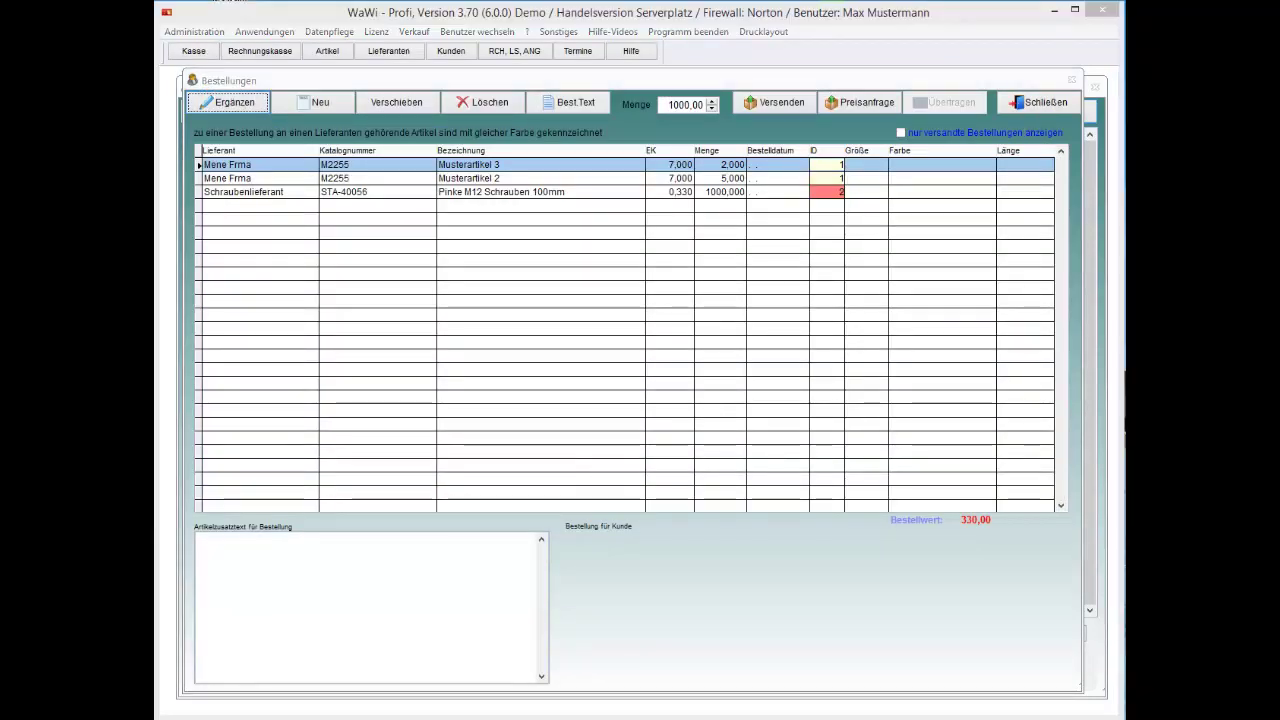
- Supplement the Mene Frma order with Musterartikel 4 at a quantity of 11 and apply the supplement
key("Down")
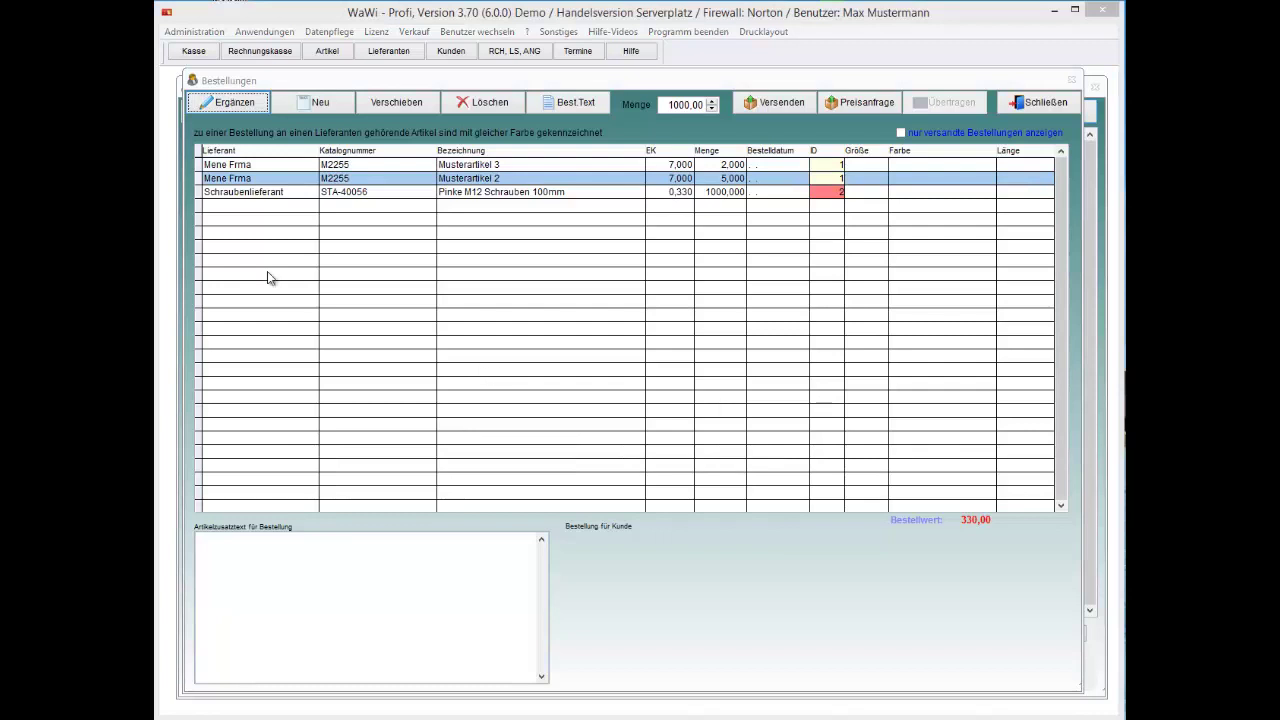
left_click(233, 103)
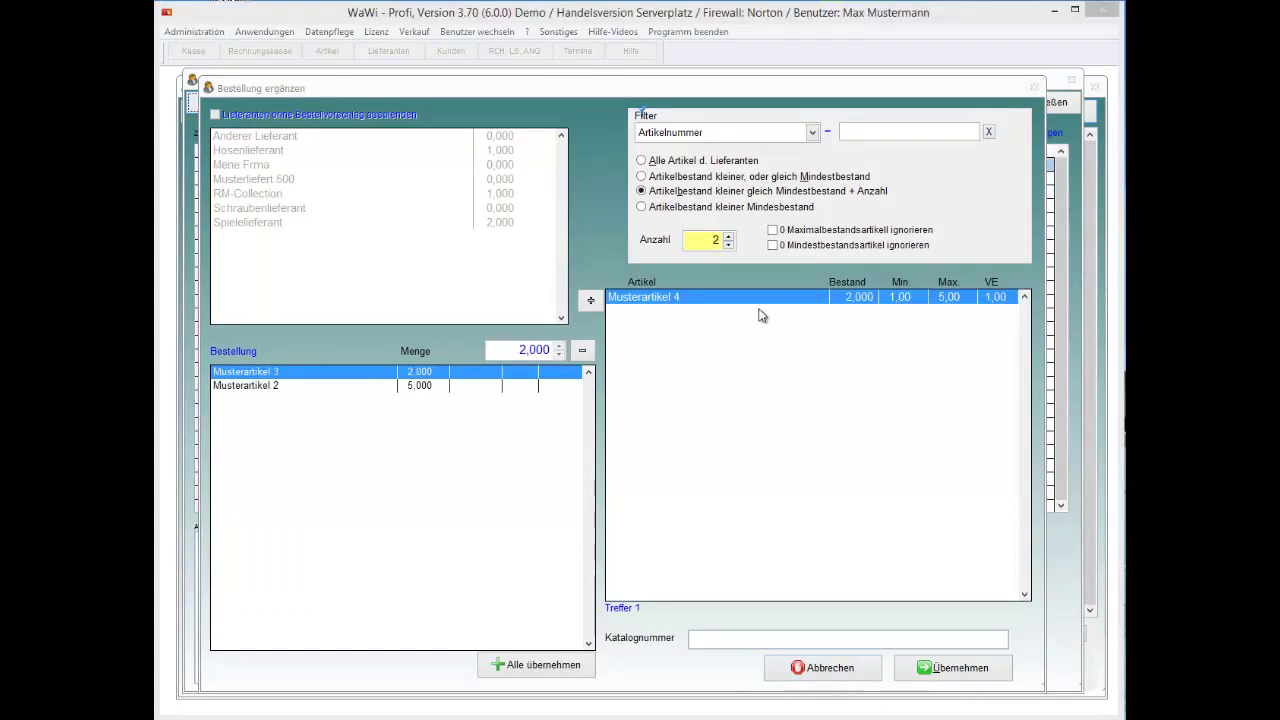
left_click(759, 301)
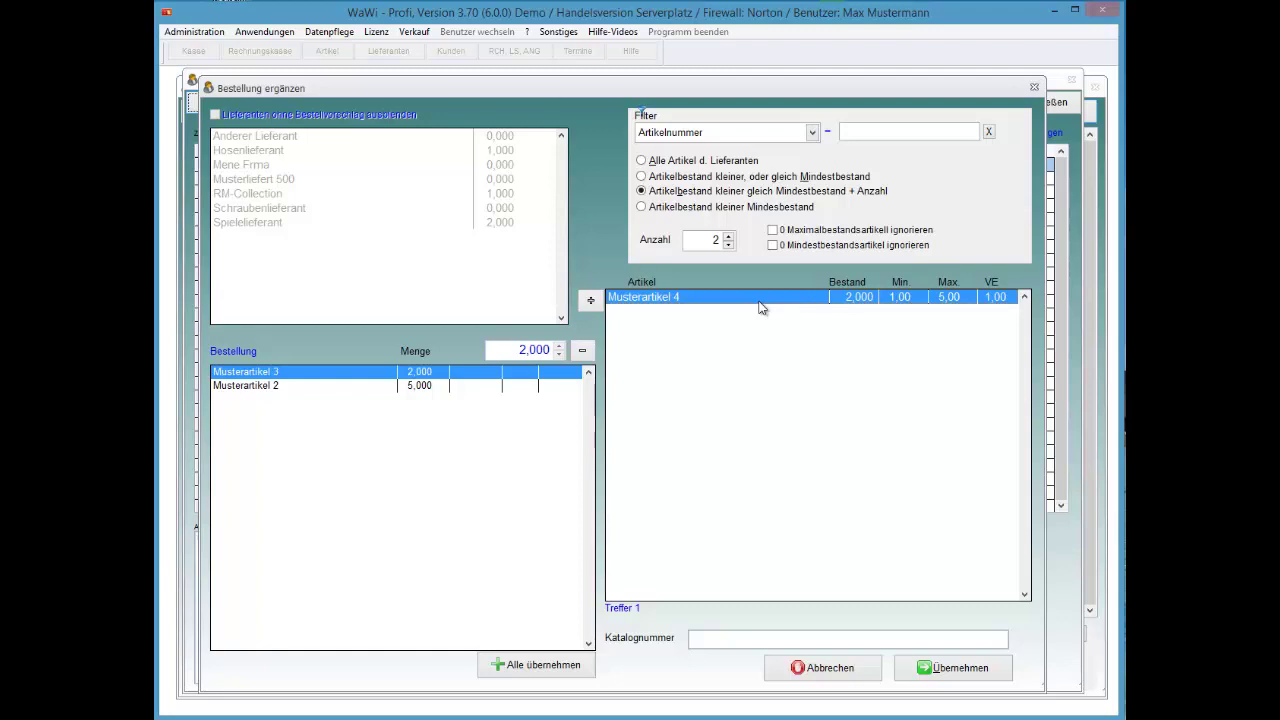
double_click(759, 297)
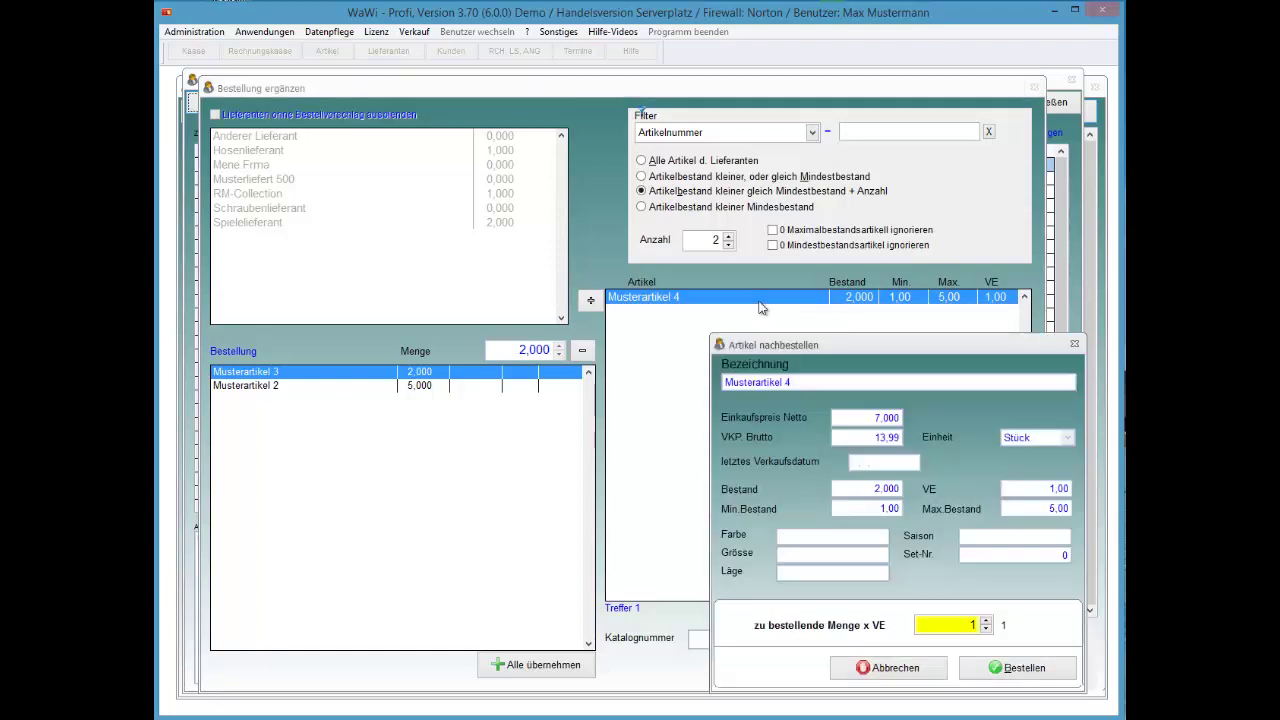
key("Escape")
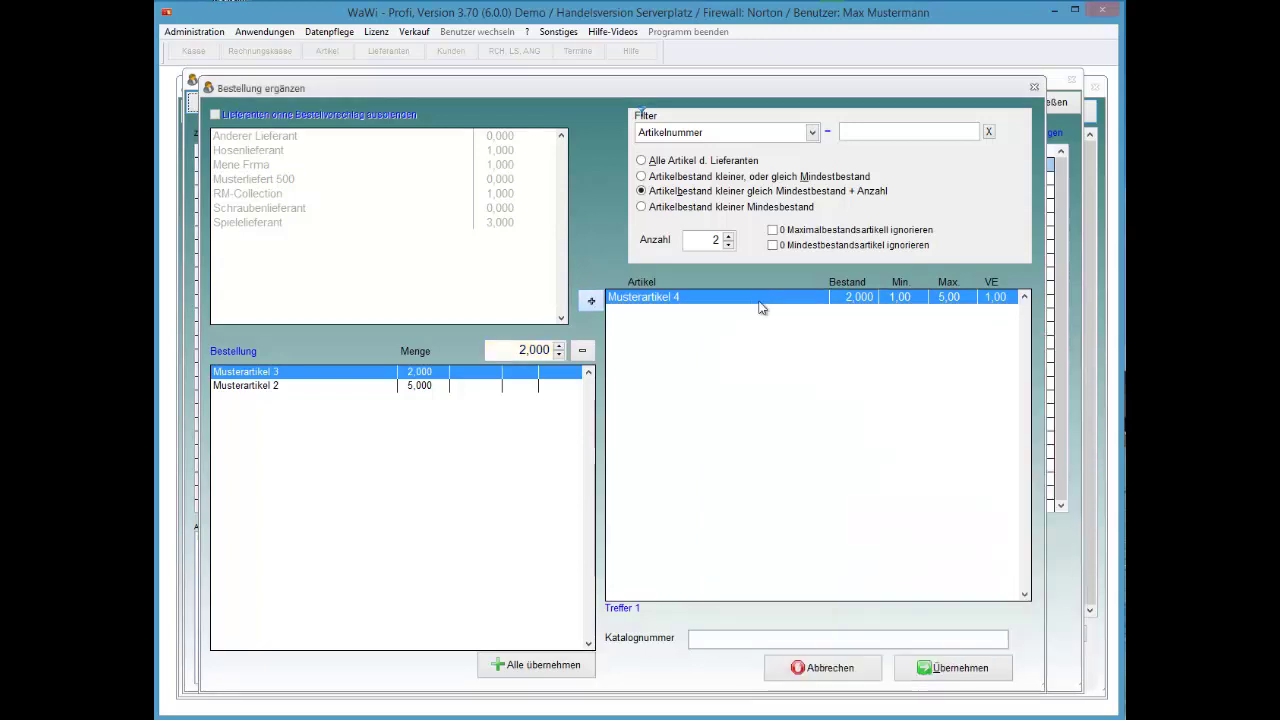
double_click(760, 309)
type("10")
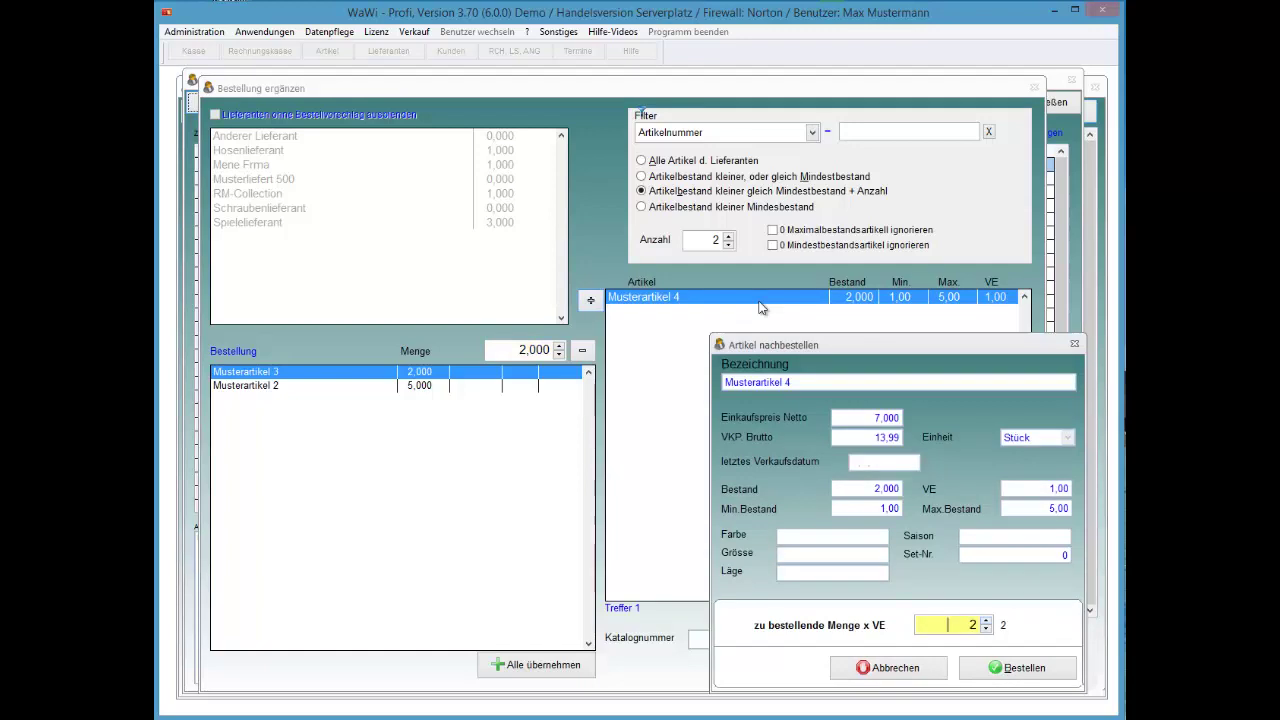
key("Up")
key("Return")
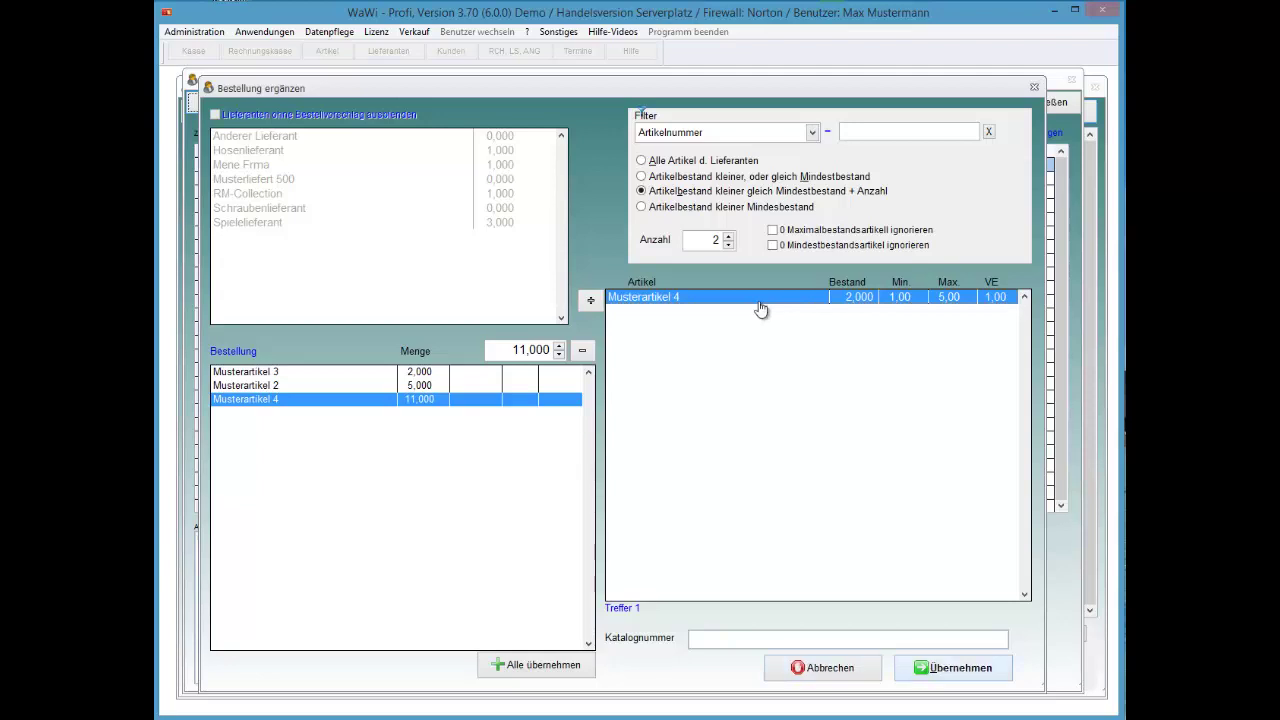
key("Return")
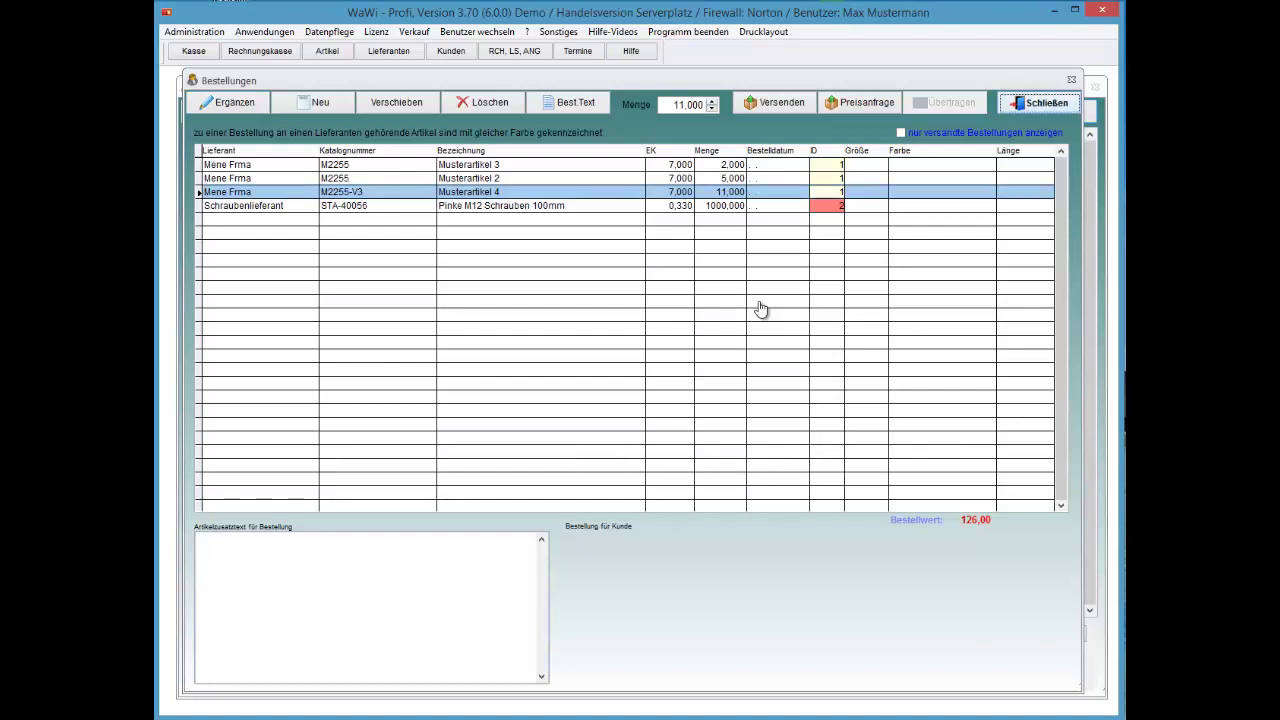
- Leave the order list and check the minimum order value stored for Mene Frma in the supplier master
key("Escape")
key("Escape")
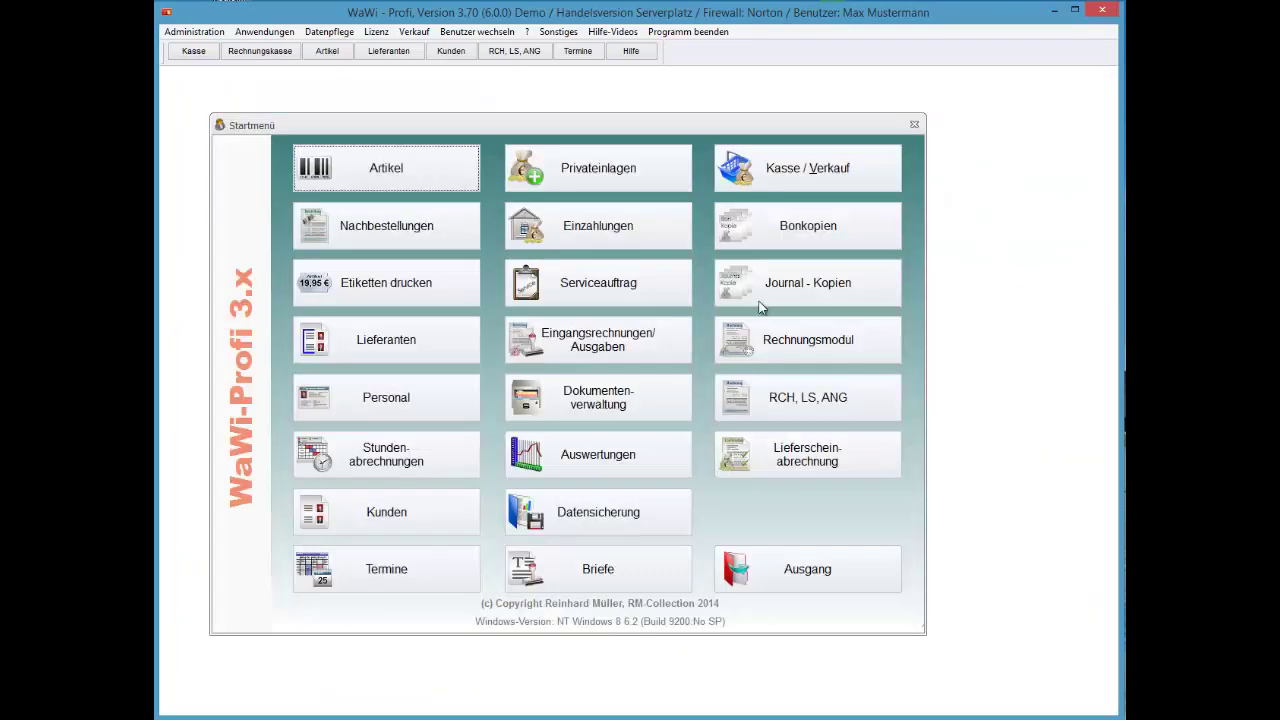
key("alt+l")
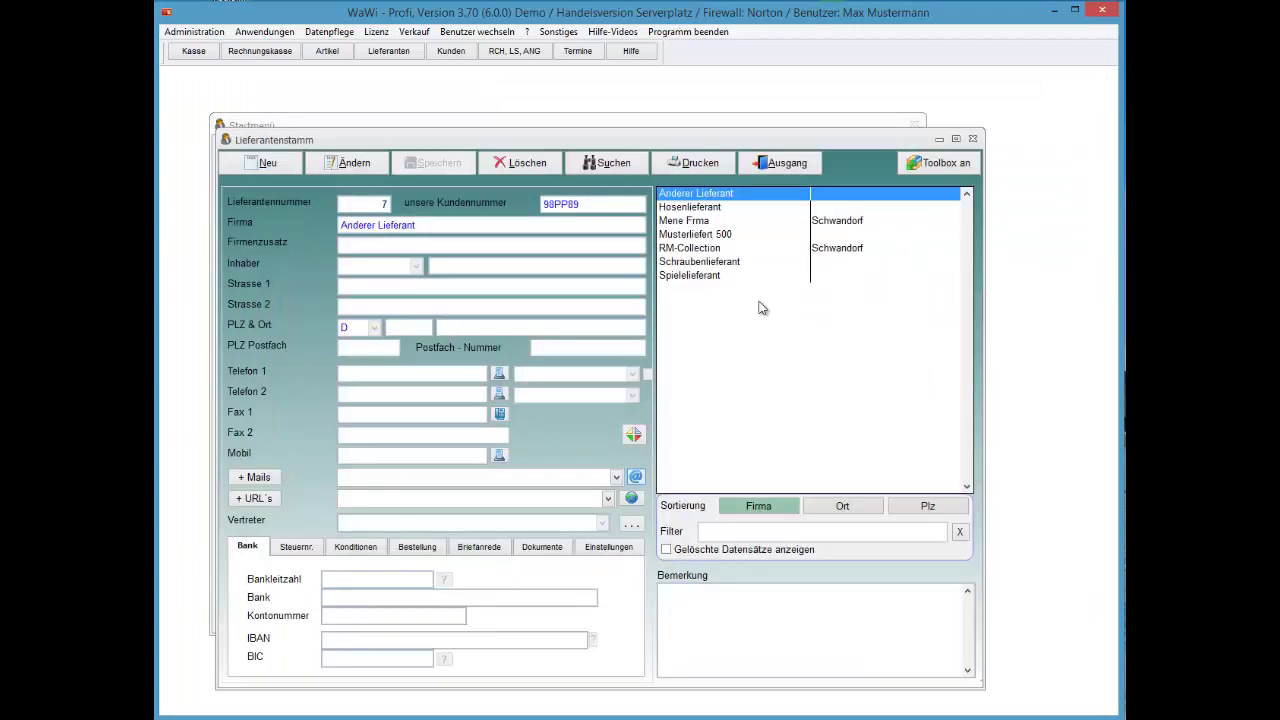
key("Down")
key("Down")
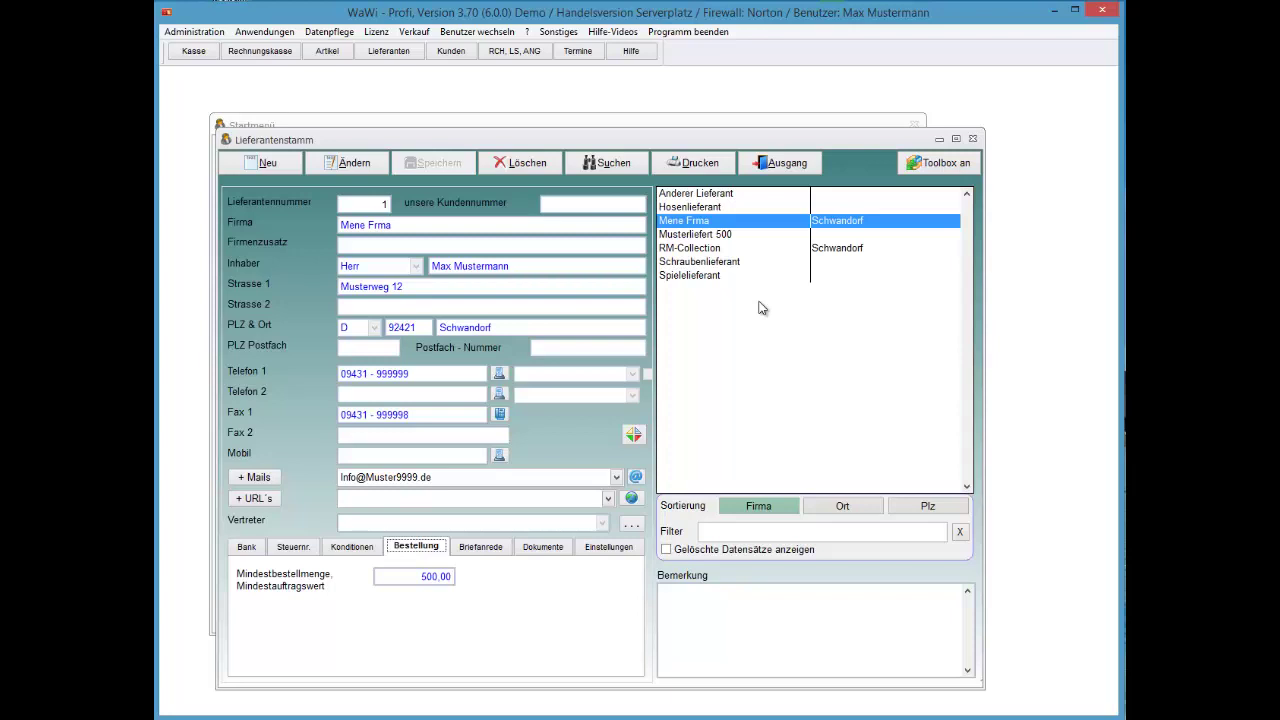
key("Escape")
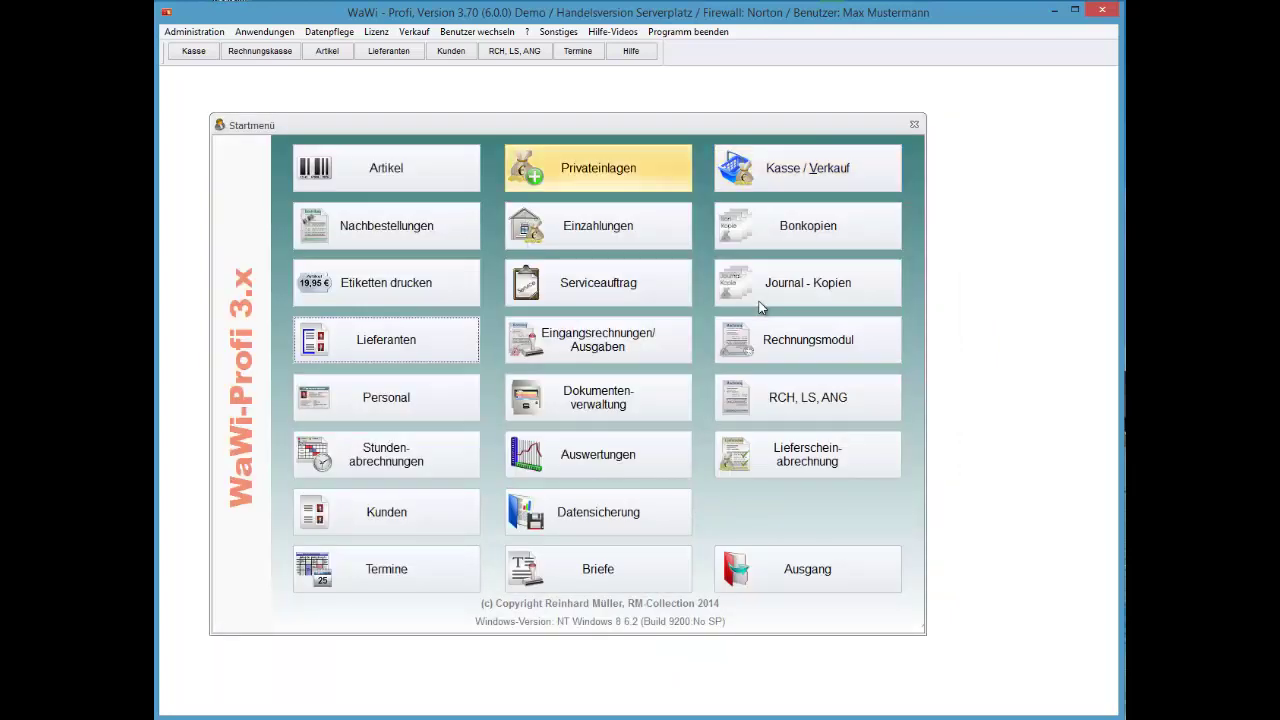
- Reopen the reorder list, start sending the Mene Frma order from its Musterartikel 2 line, and accept sending below the minimum order value
left_click(386, 226)
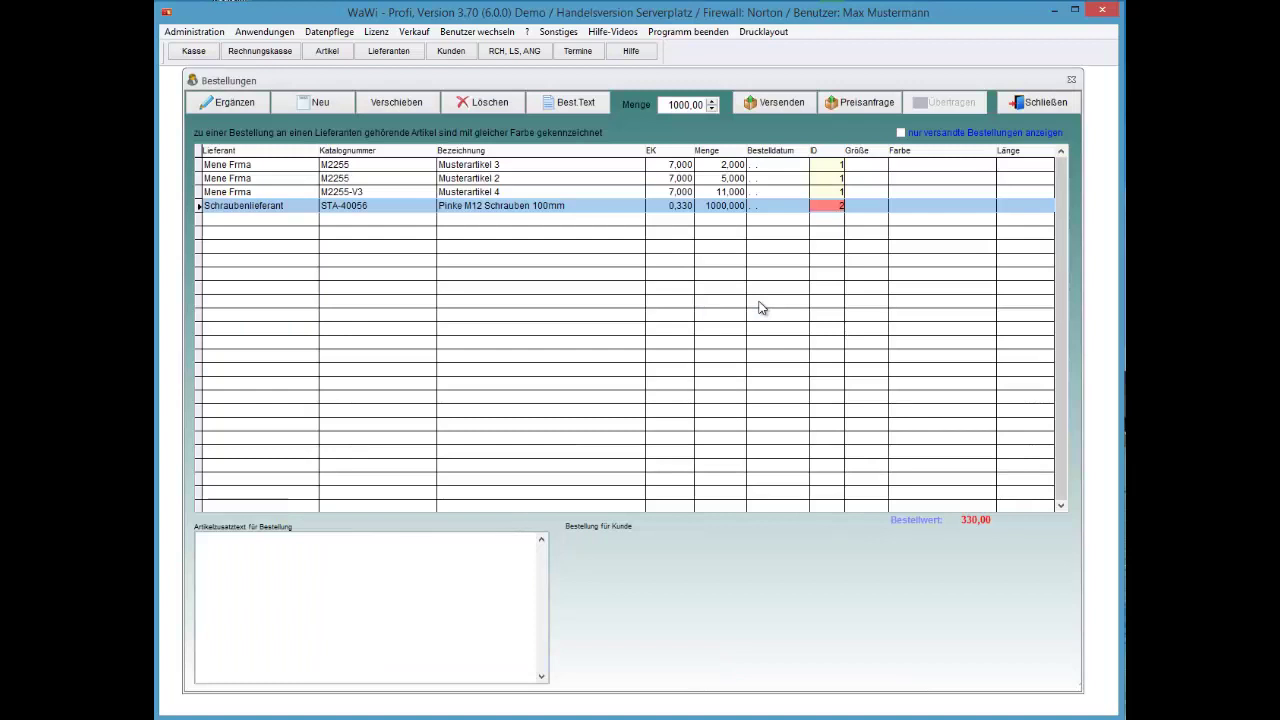
key("Up")
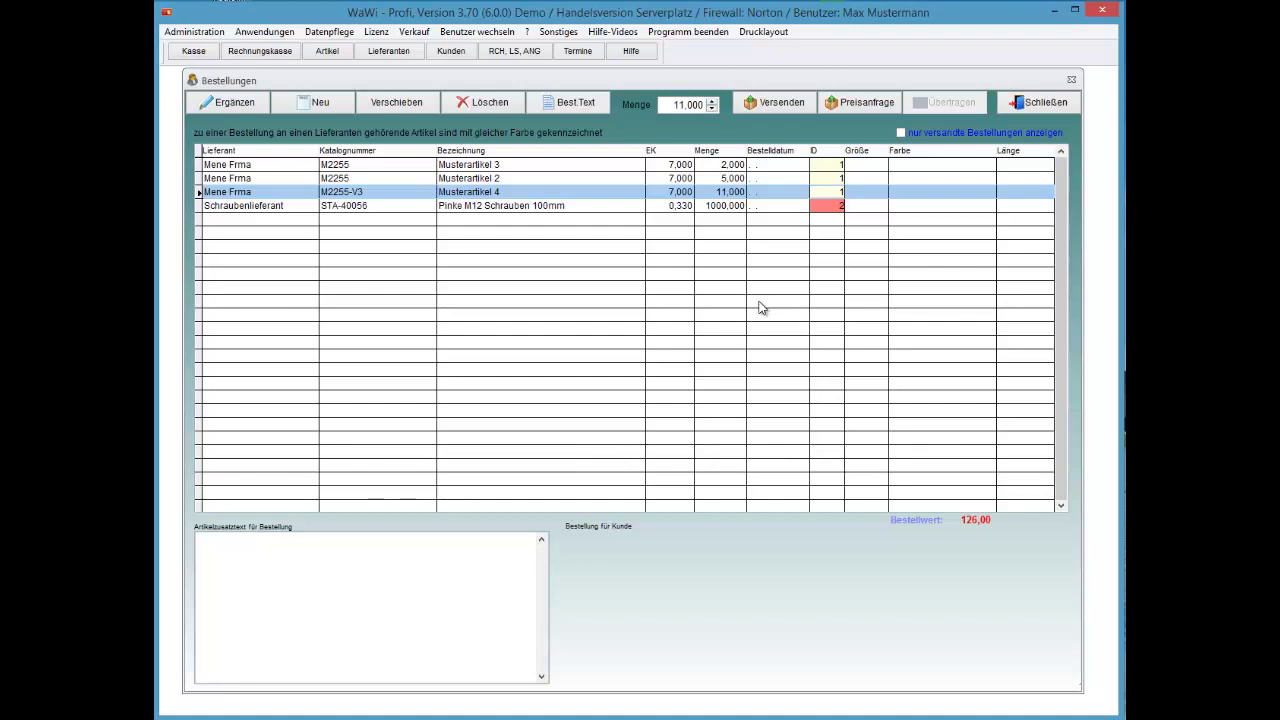
key("Up")
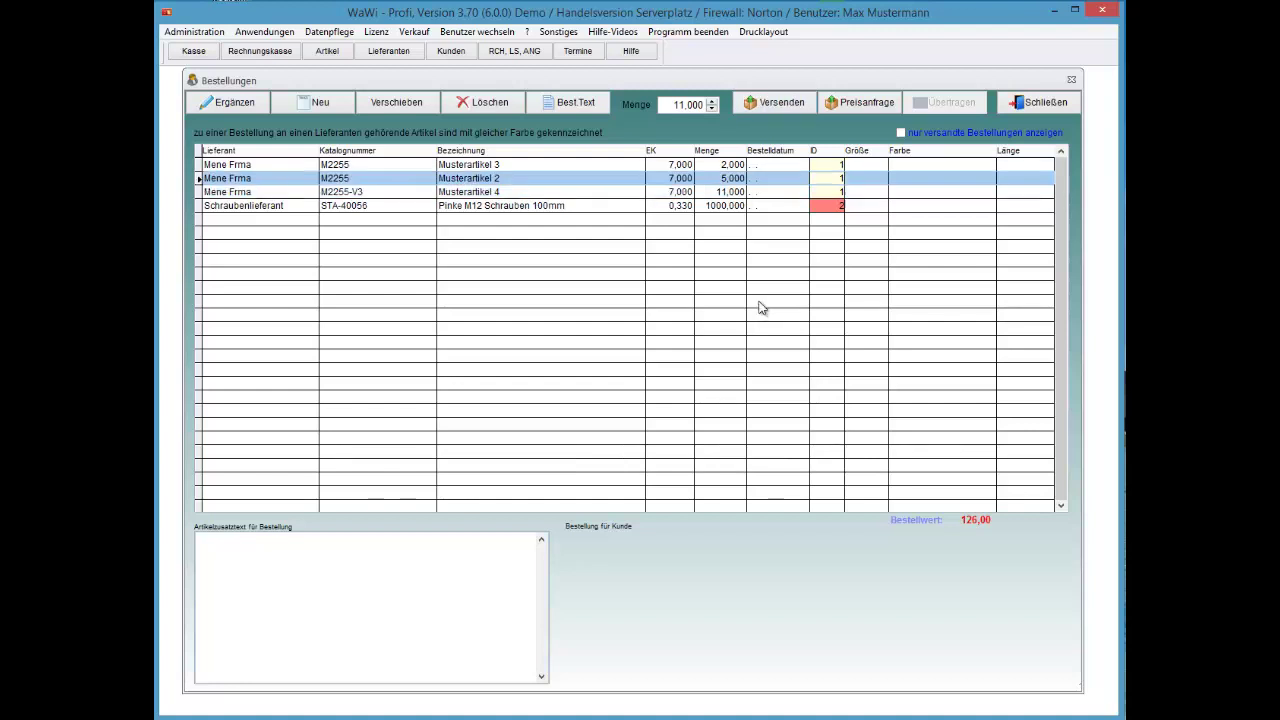
key("alt+v")
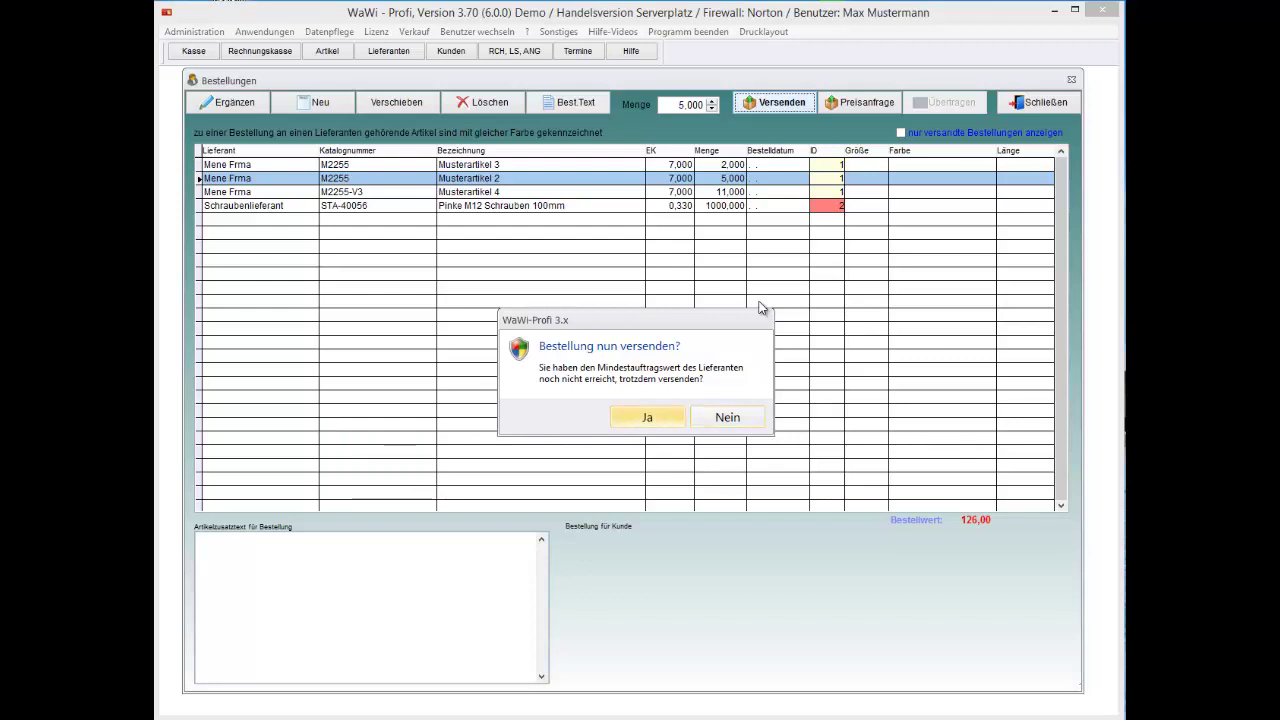
key("Return")
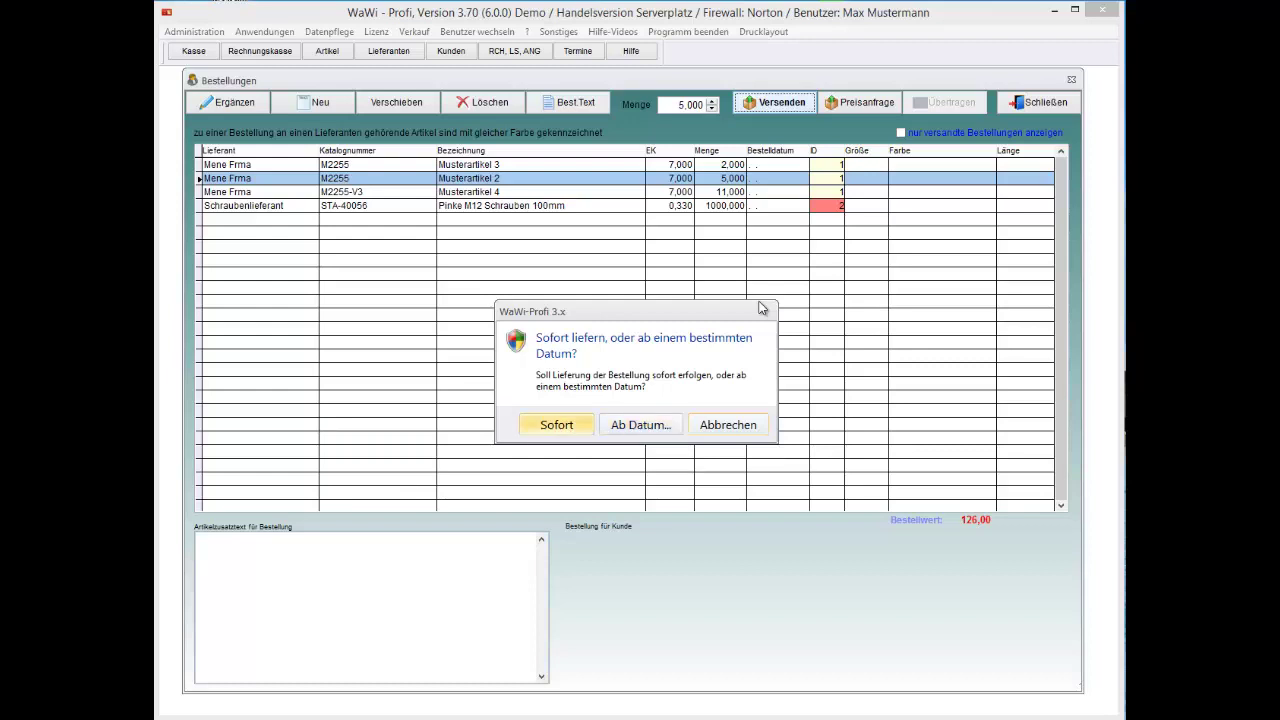
- Choose delivery from a specific date for the order and set the date to 30 April 2014
key("Right")
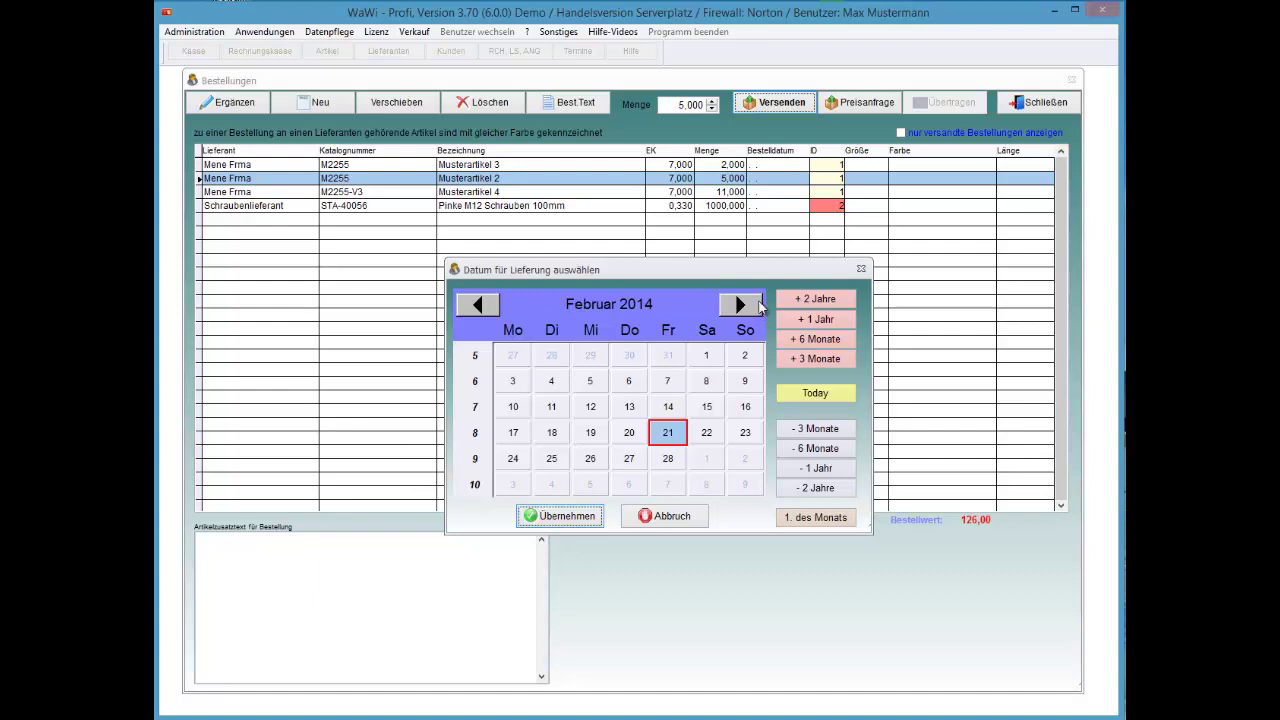
left_click(759, 303)
left_click(759, 303)
left_click(759, 303)
left_click(759, 303)
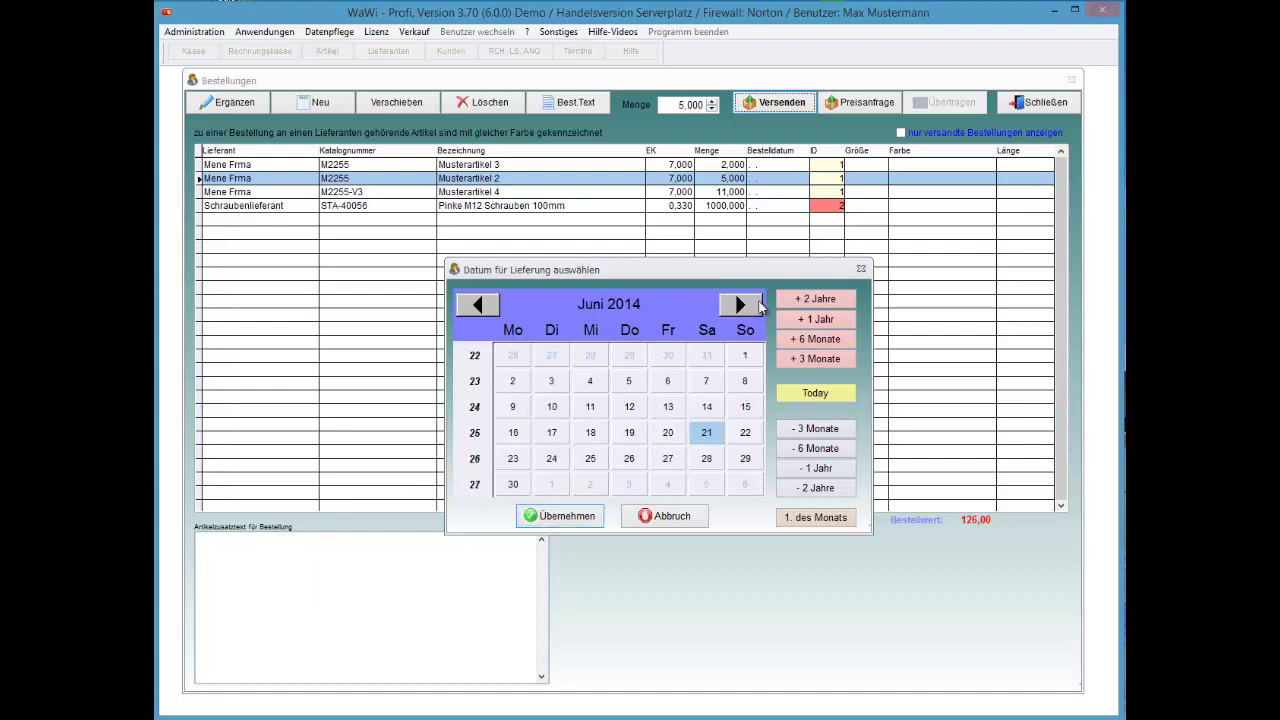
left_click(551, 407)
left_click(478, 305)
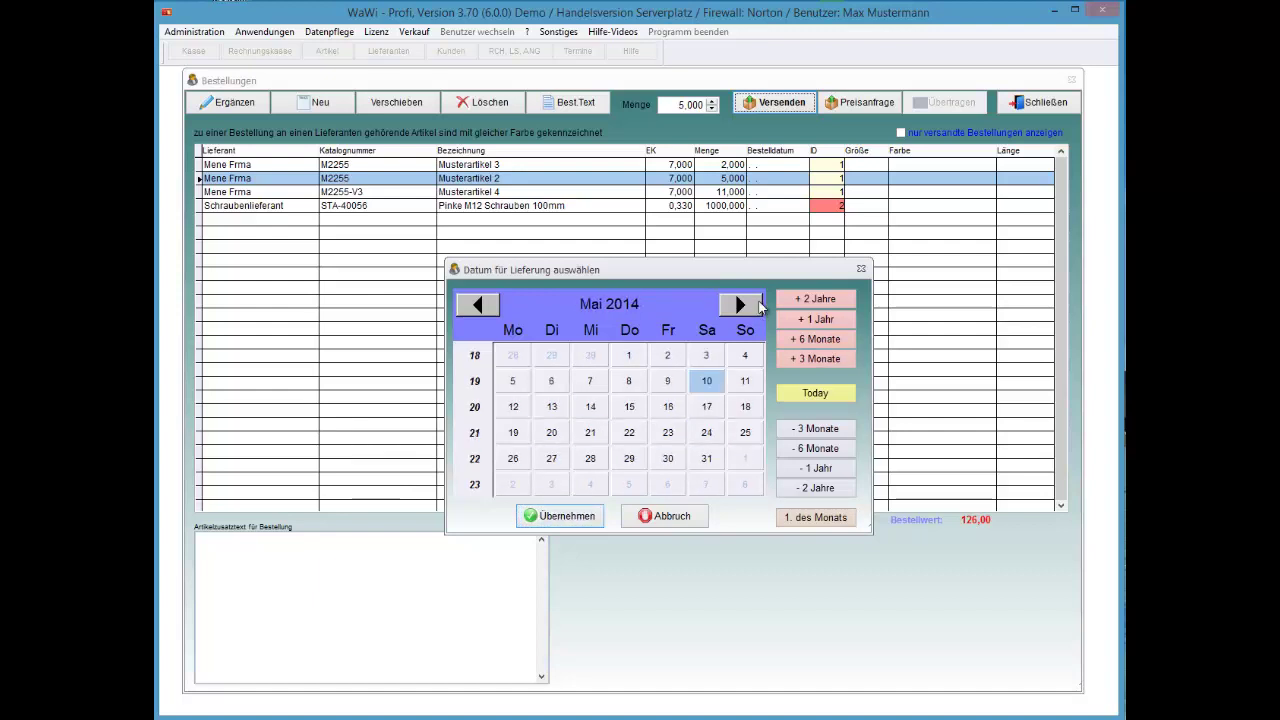
scroll(762, 307, "up", 10)
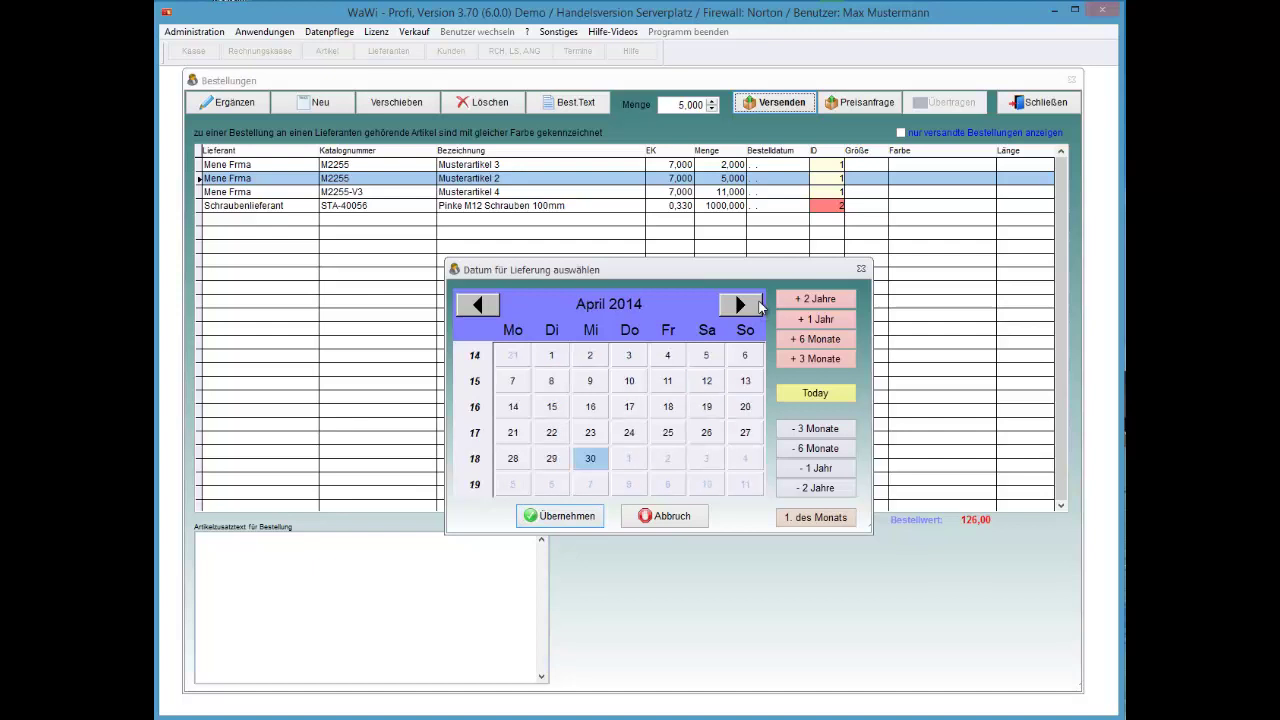
key("Return")
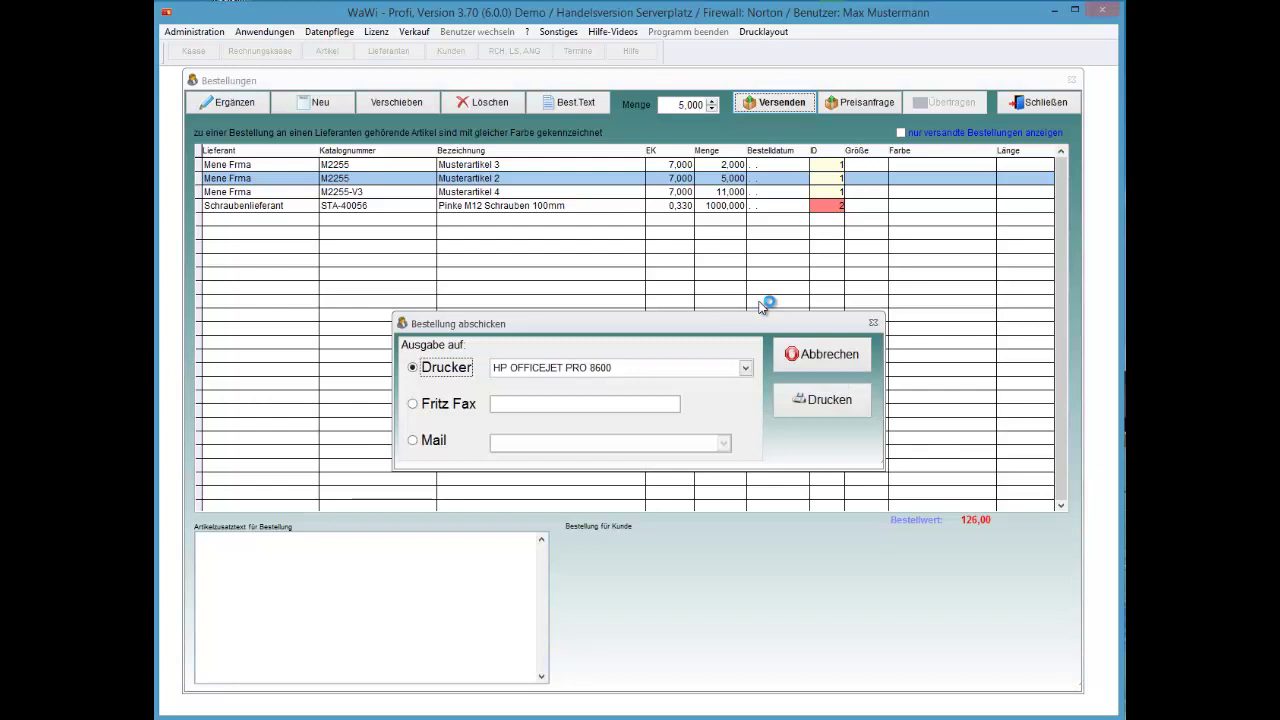
- Examine the available printers and the fax and mail output options for sending the order
key("Tab")
key("alt+Down")
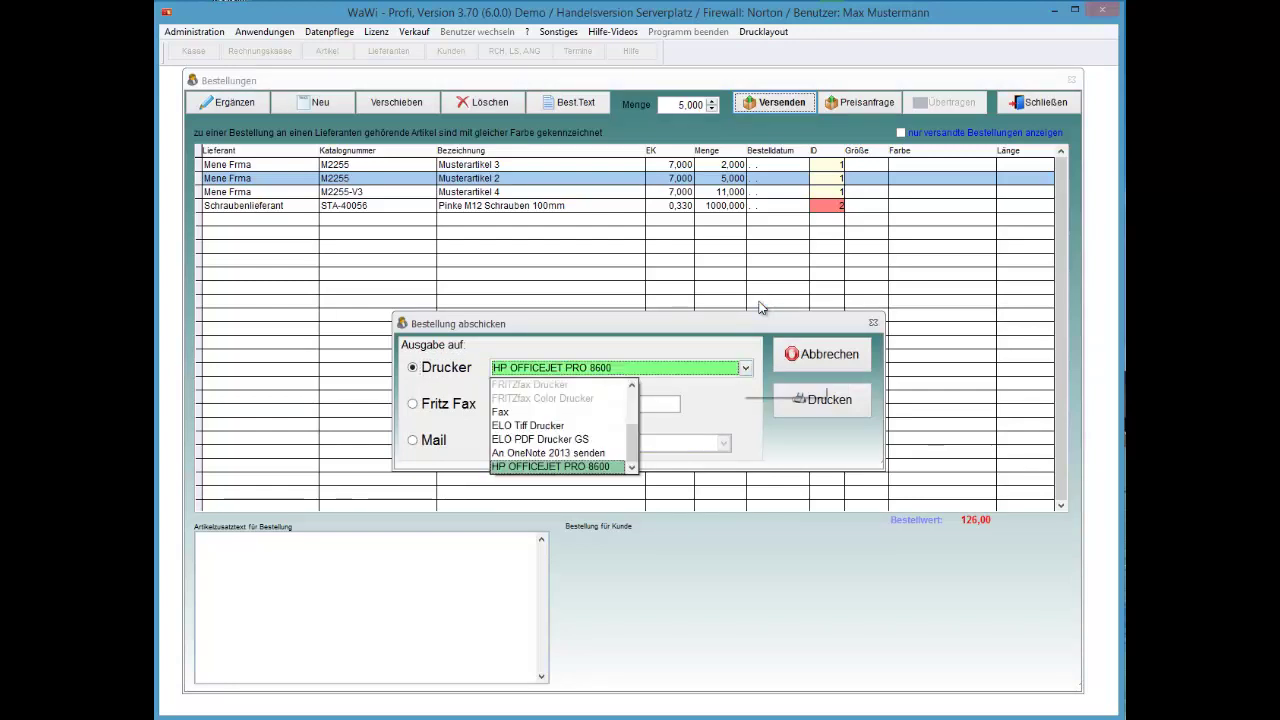
key("Escape")
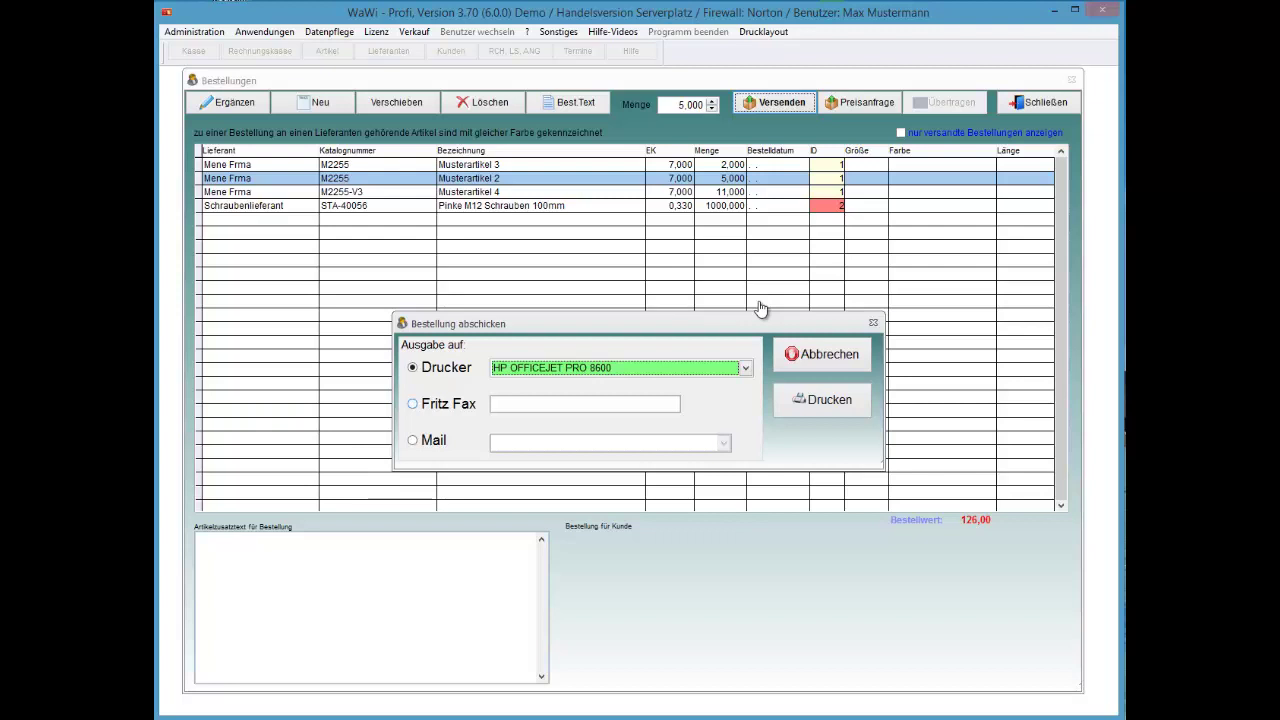
left_click(413, 404)
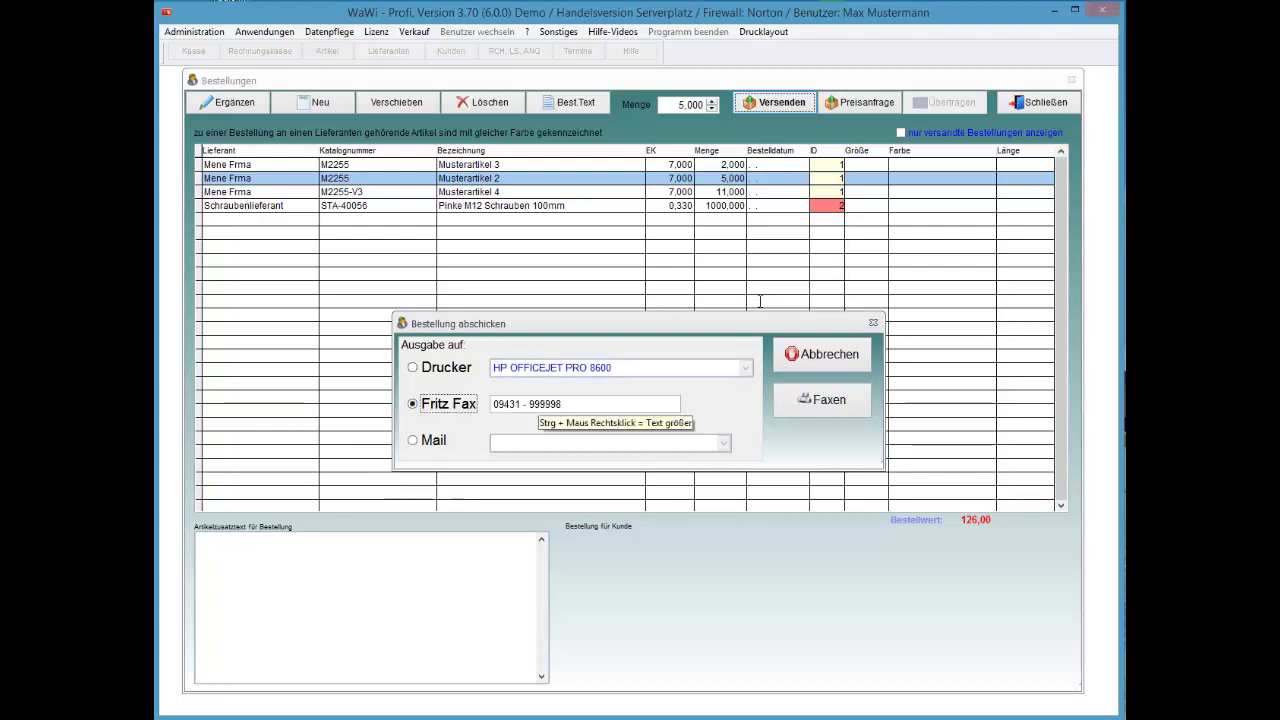
left_click(414, 440)
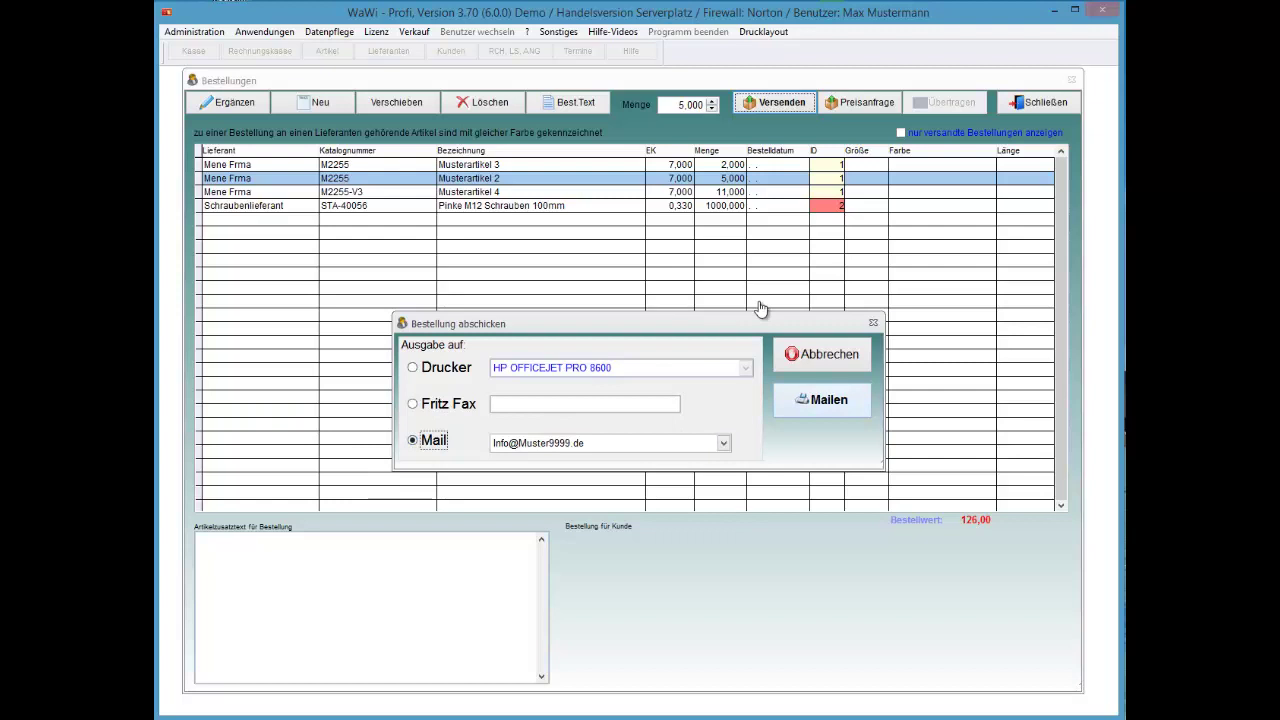
left_click(413, 368)
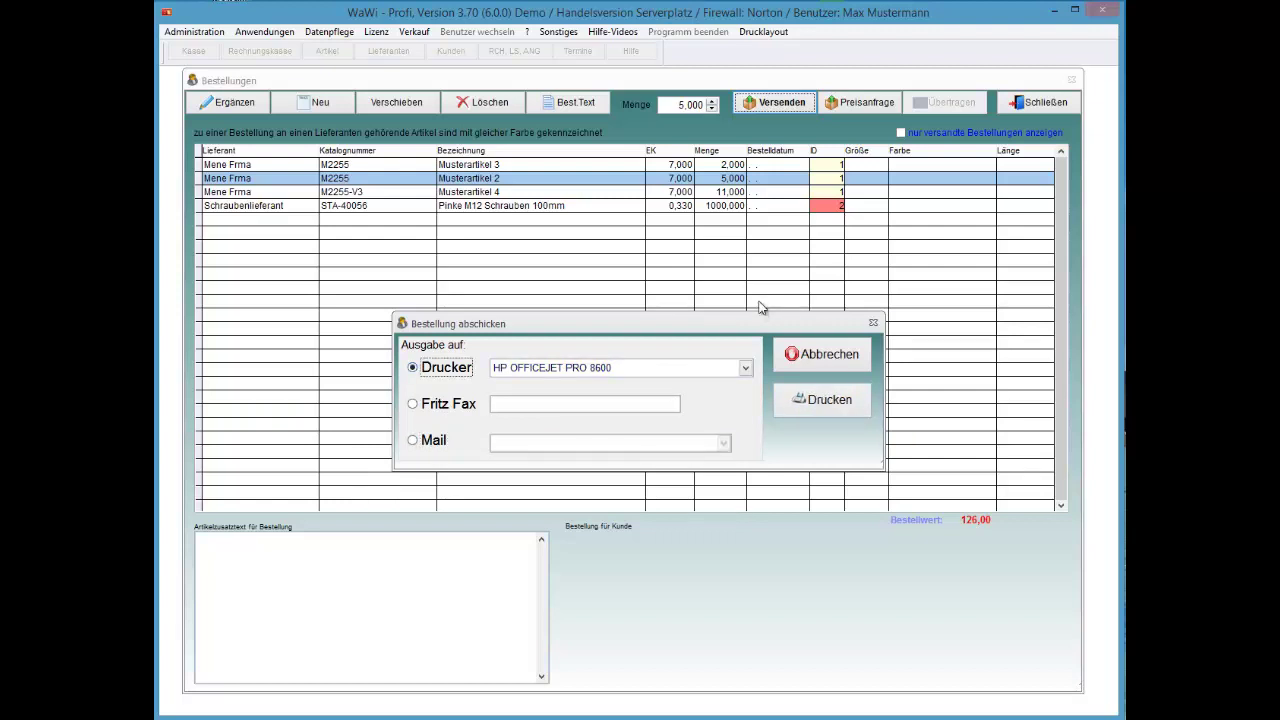
- Output the order by mail to the supplier's stored e-mail address, leaving the additional text empty
left_click(413, 440)
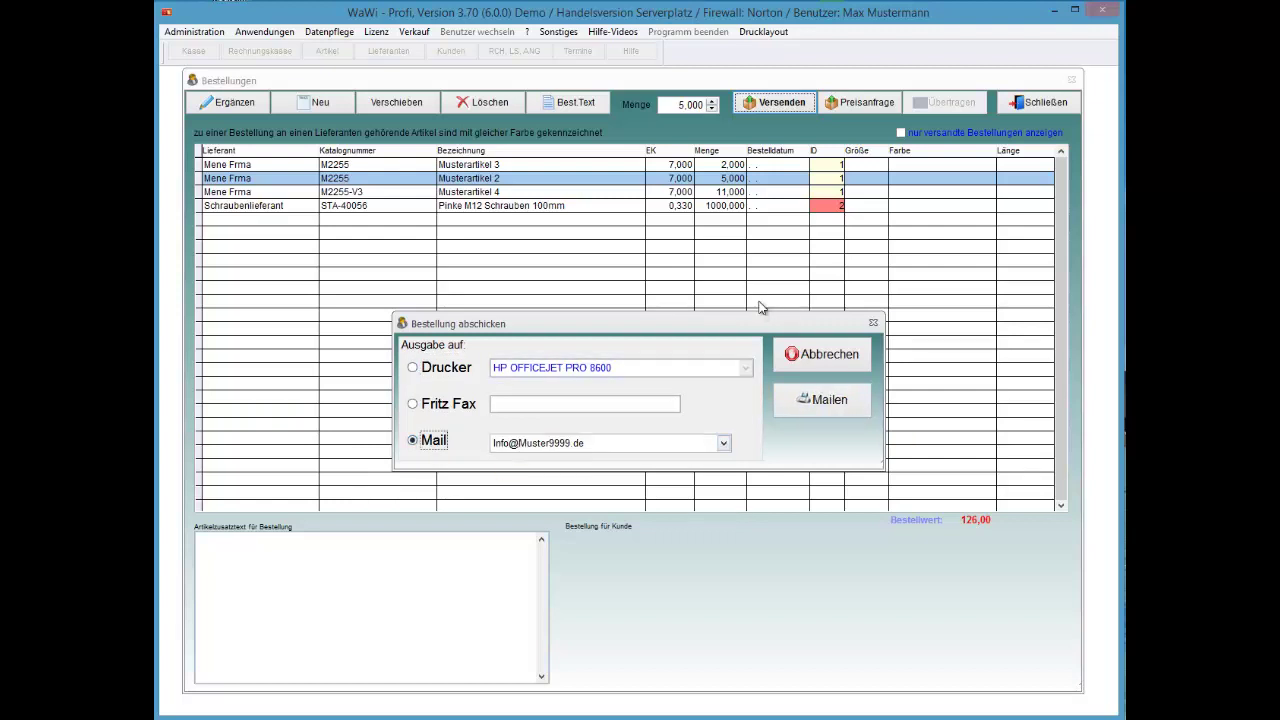
left_click(822, 400)
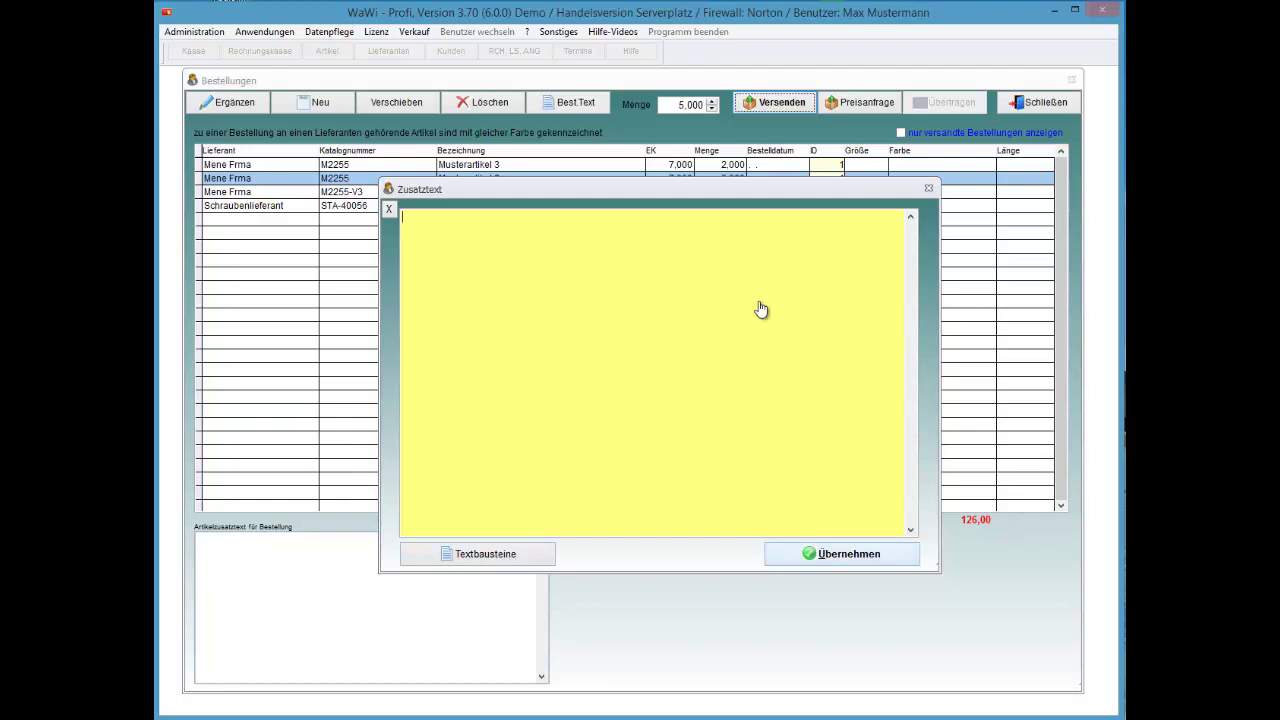
left_click(842, 554)
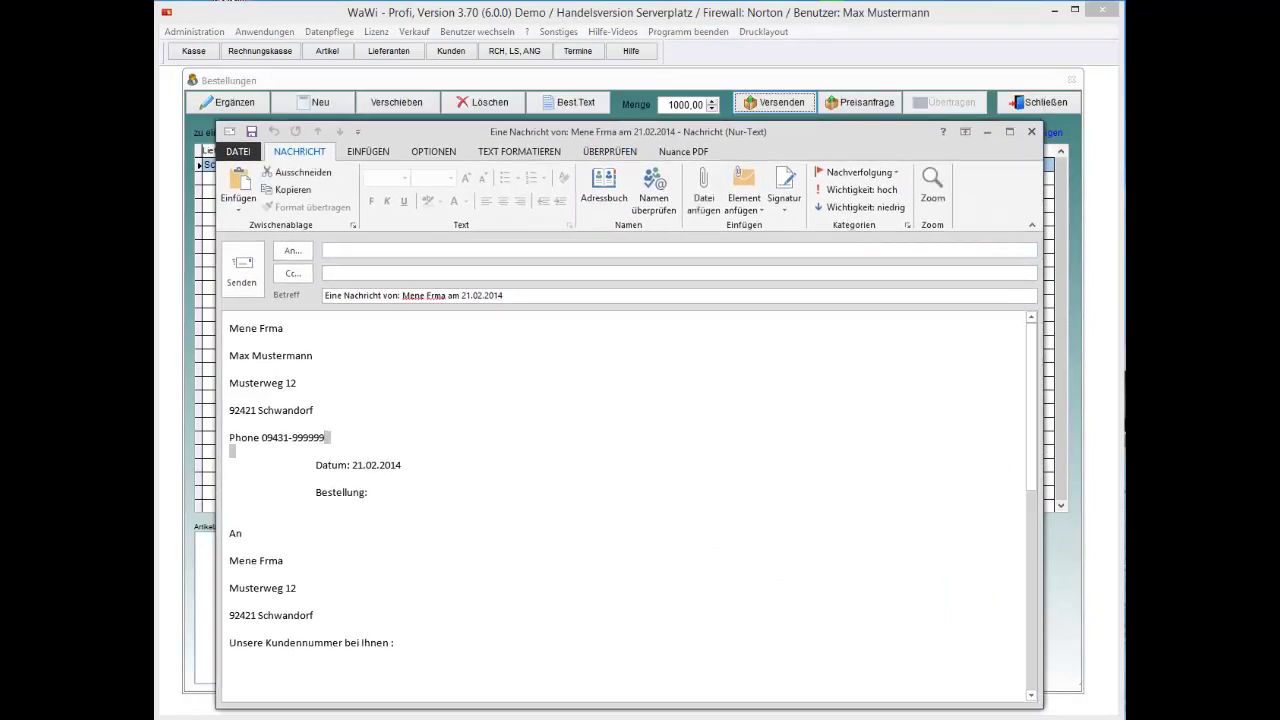
- Review the generated order e-mail down to its article table and close it without saving
scroll(624, 506, "down", 10)
scroll(624, 506, "up", 3)
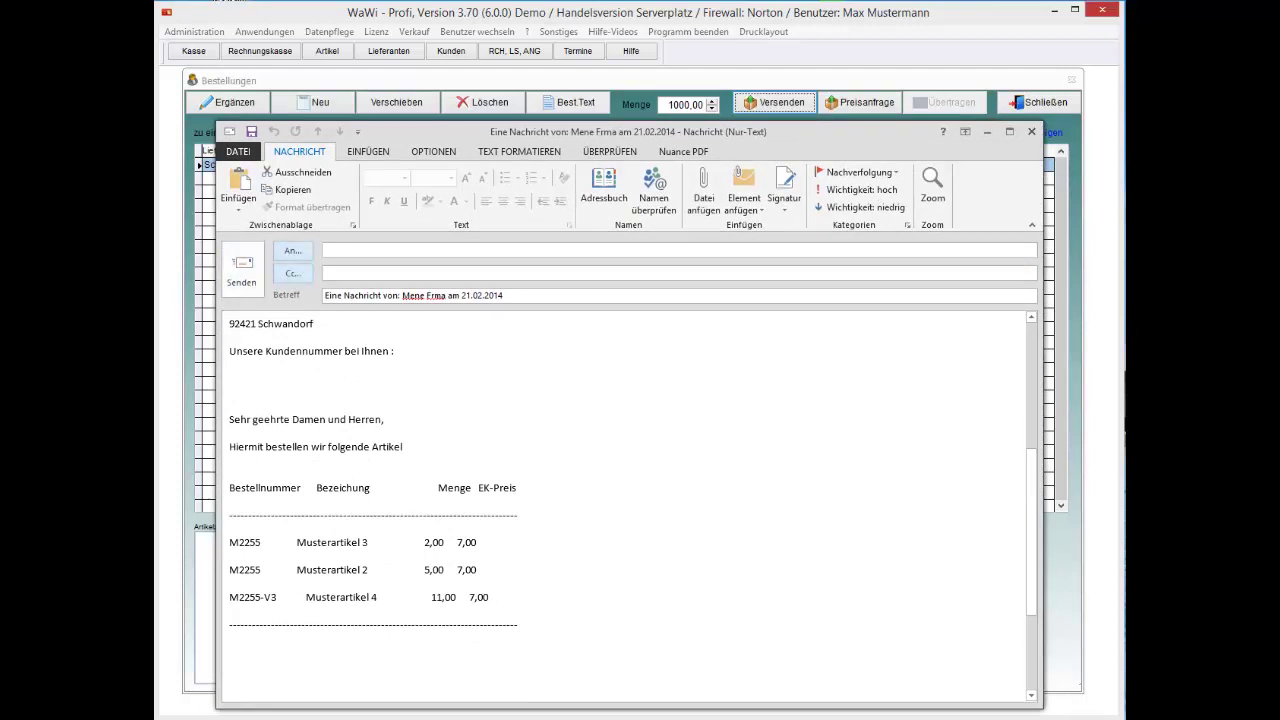
left_click(1032, 131)
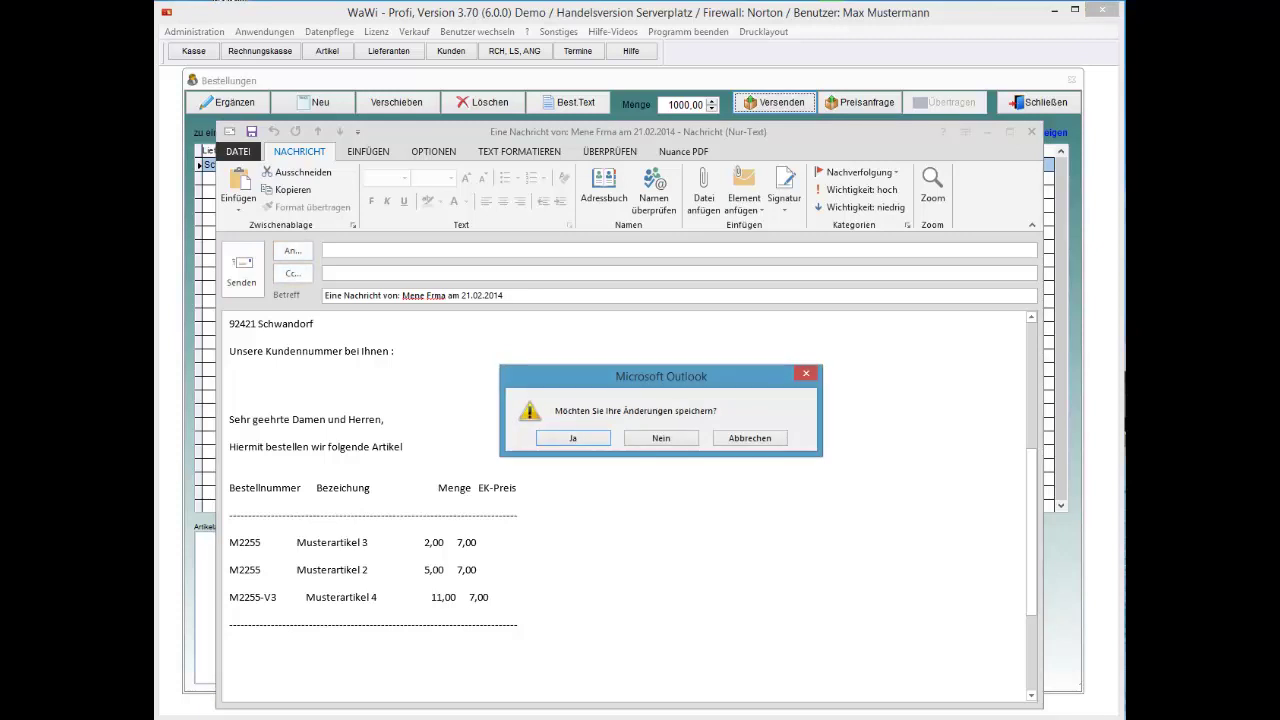
left_click(661, 438)
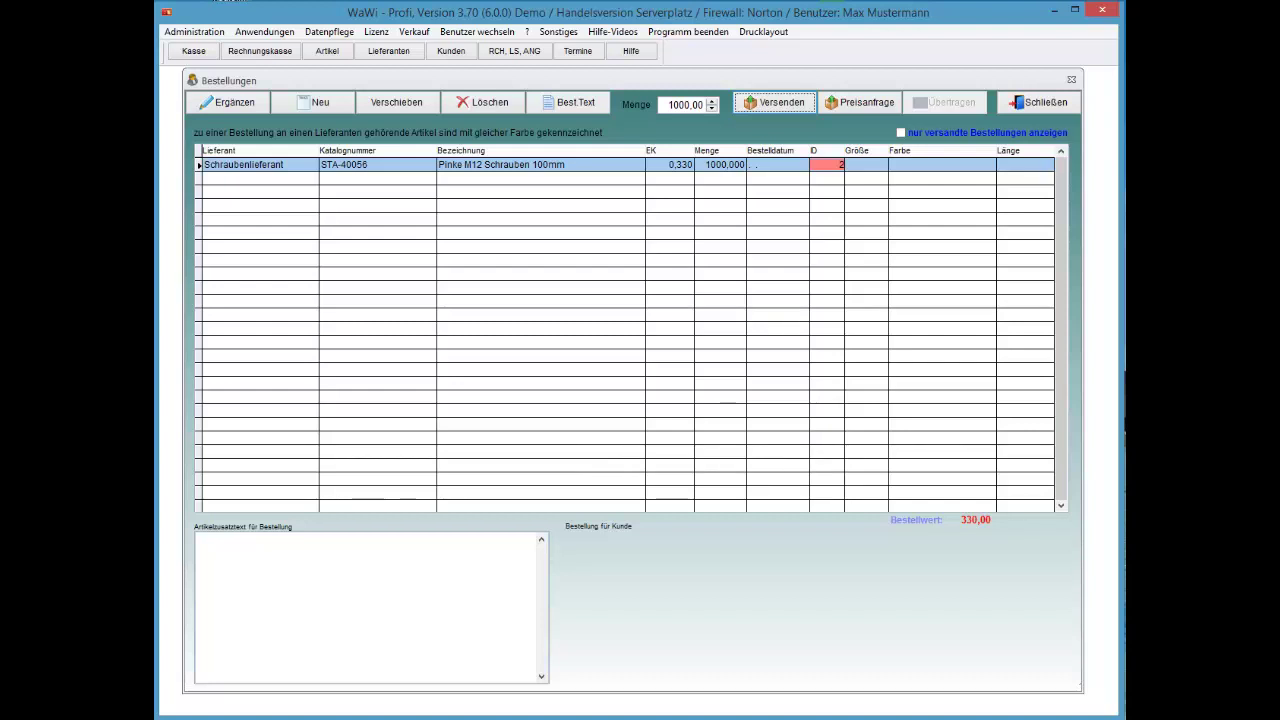
- Show only the sent orders in the list and select the Musterartikel 4 line of Mene Frma
left_click(902, 133)
left_click(902, 133)
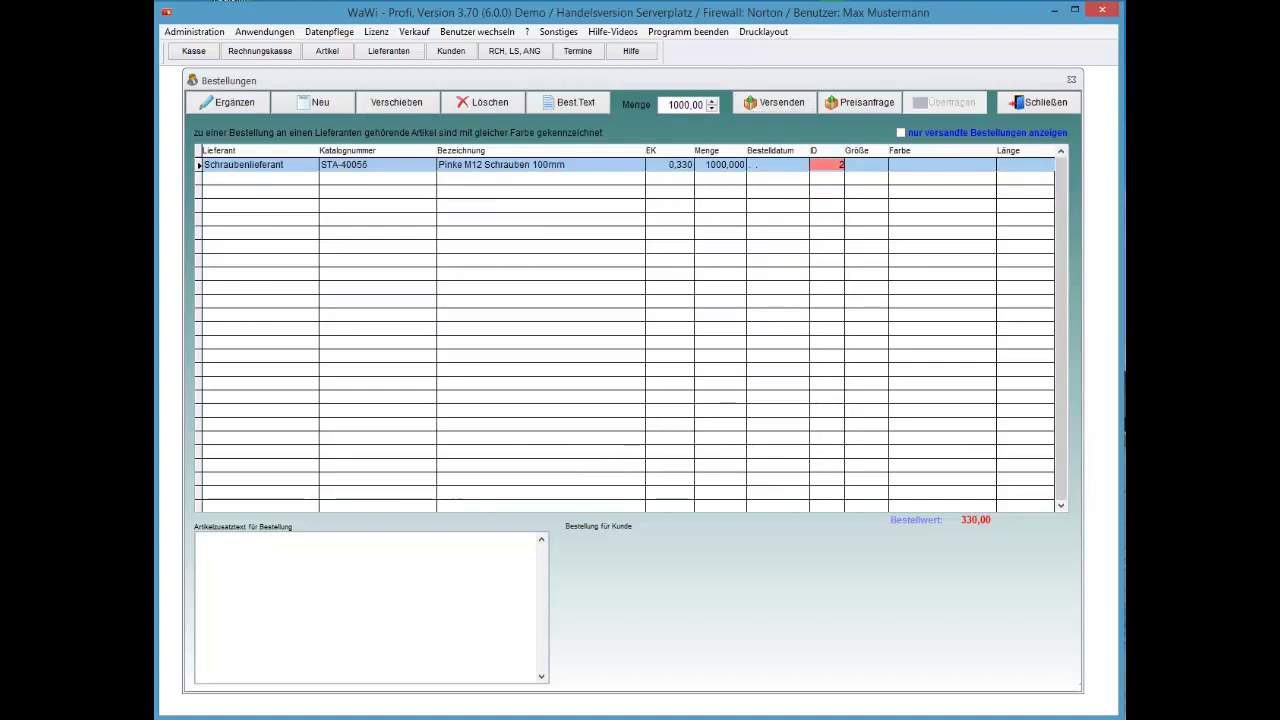
left_click(902, 133)
left_click(780, 178)
left_click(780, 192)
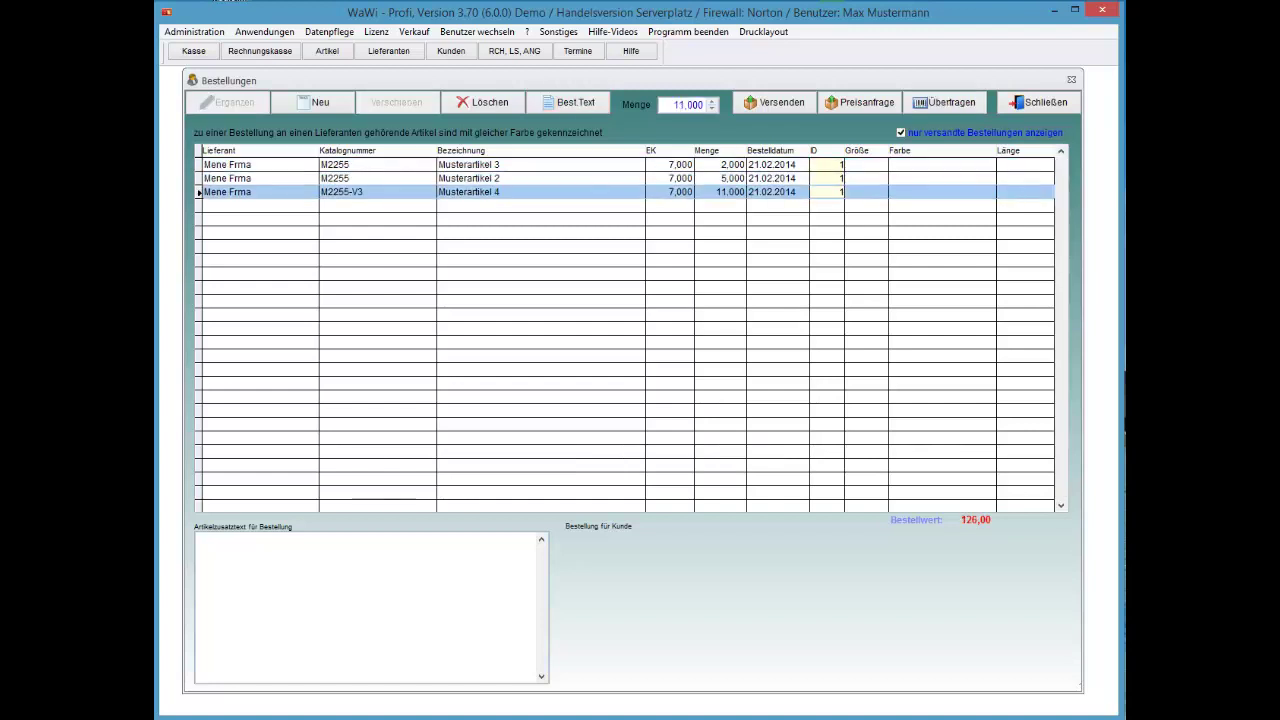
- Look through the sent order lines of Mene Frma and compare them with the orders not yet sent
left_click(780, 178)
left_click(780, 165)
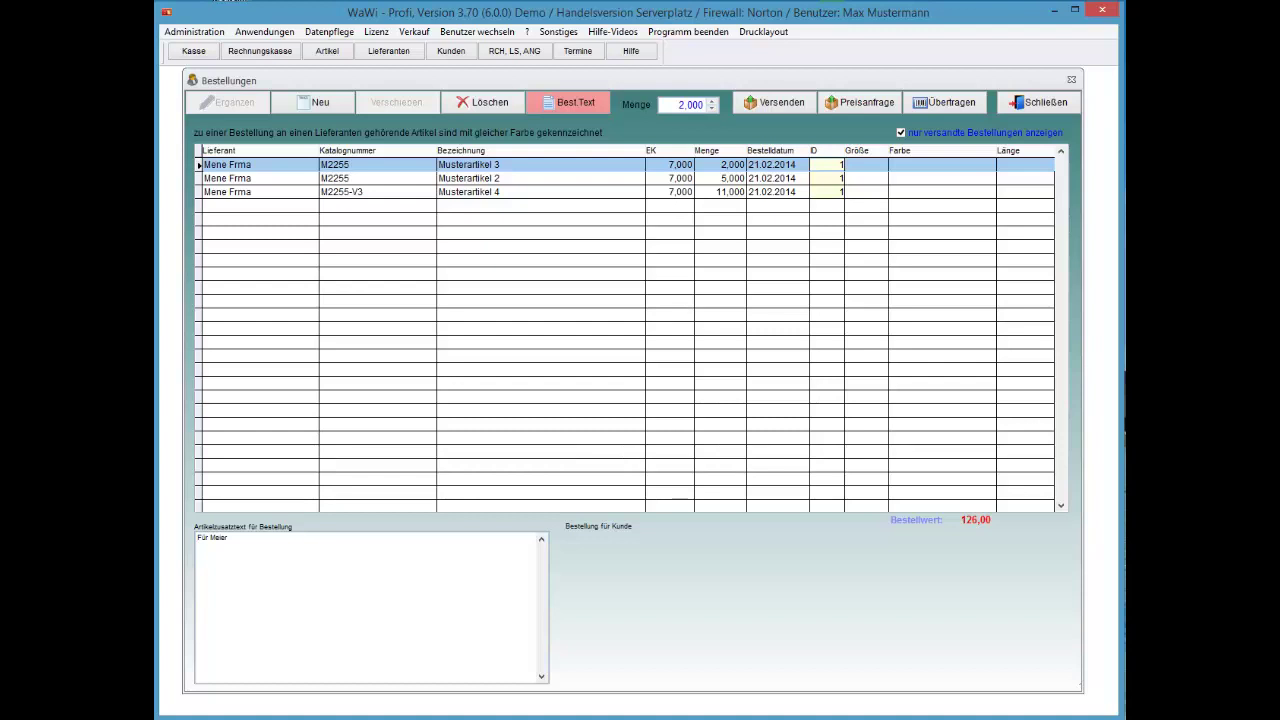
left_click(780, 178)
left_click(780, 165)
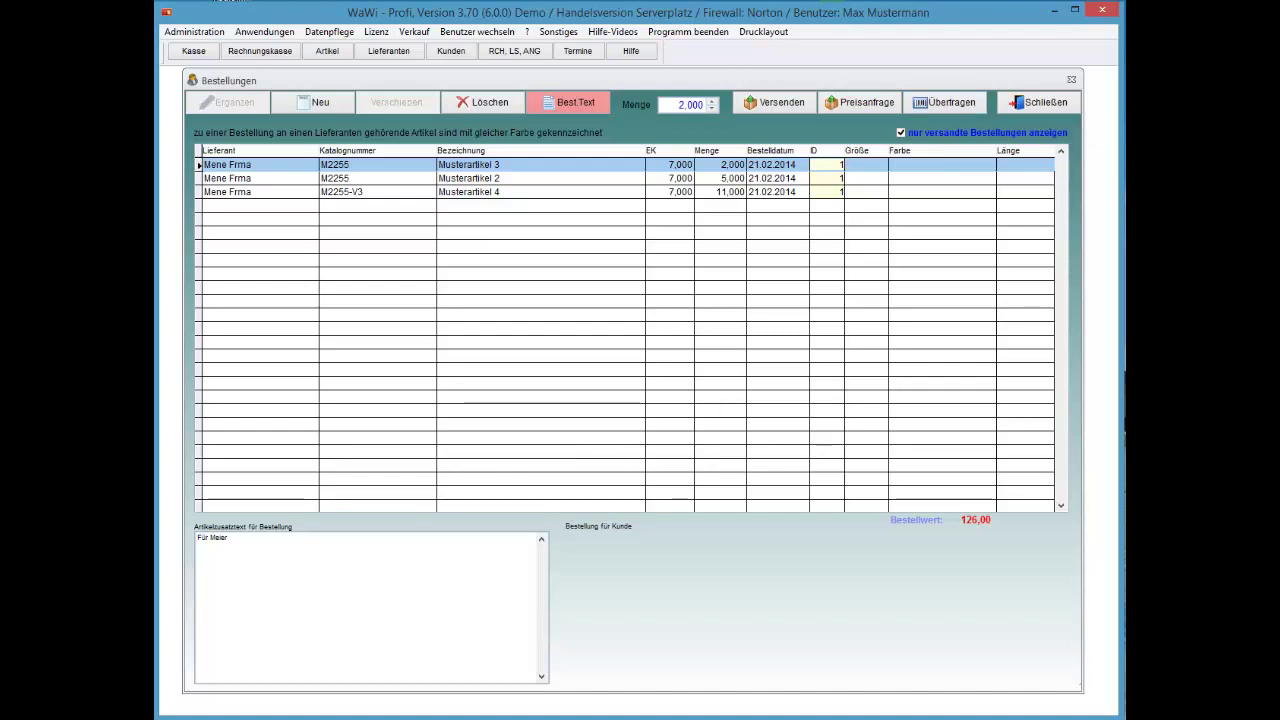
left_click(901, 133)
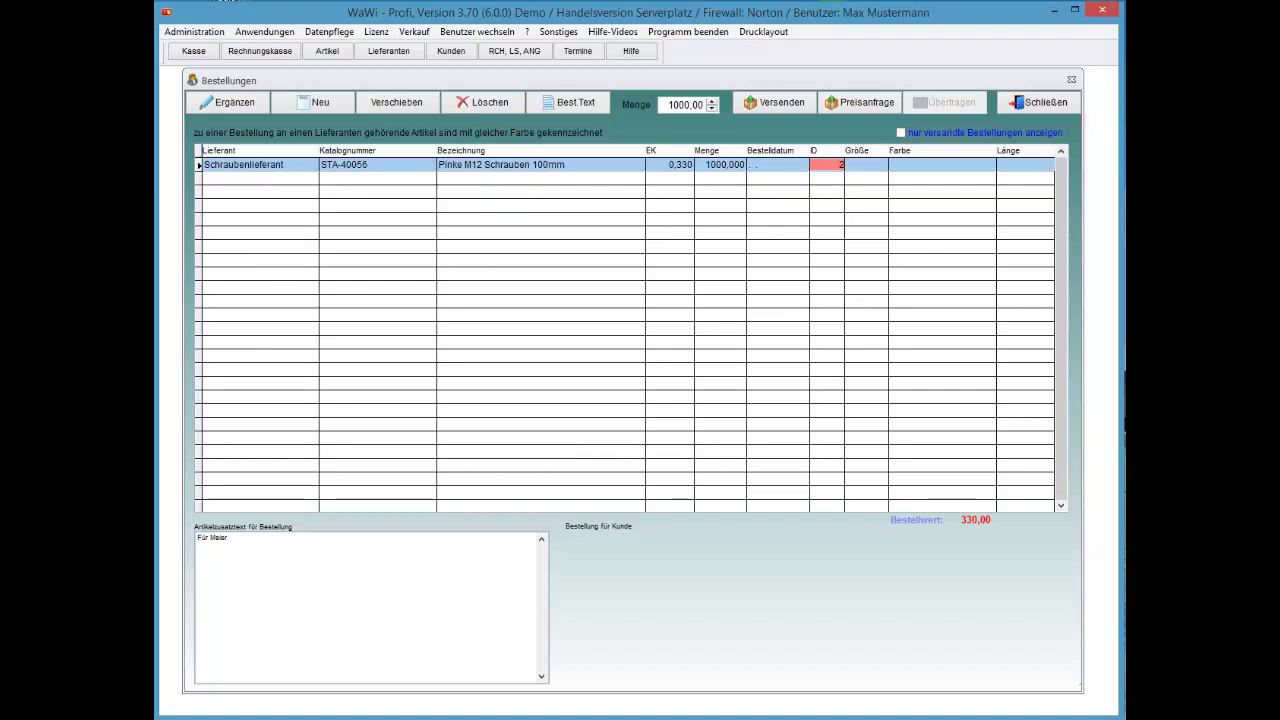
left_click(901, 133)
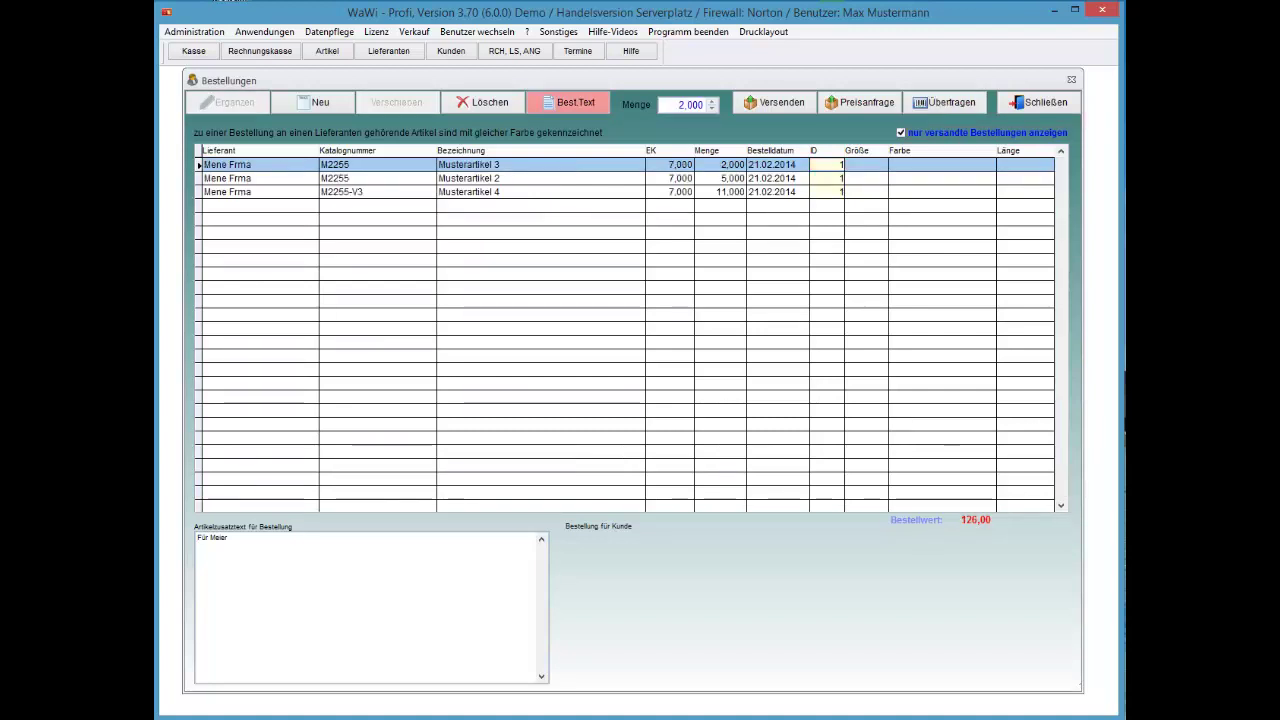
- Open the transfer of the sent Mene Frma order into the article master, starting from its Musterartikel 2 line
left_click(600, 178)
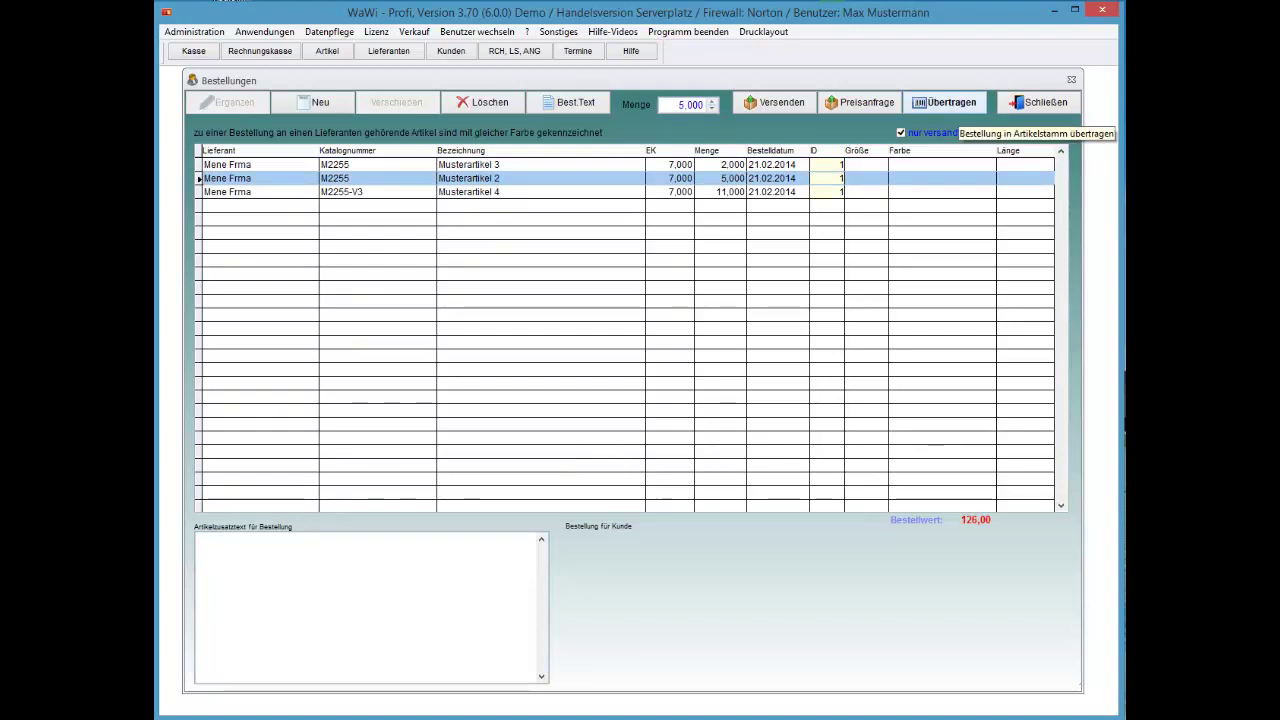
left_click(944, 102)
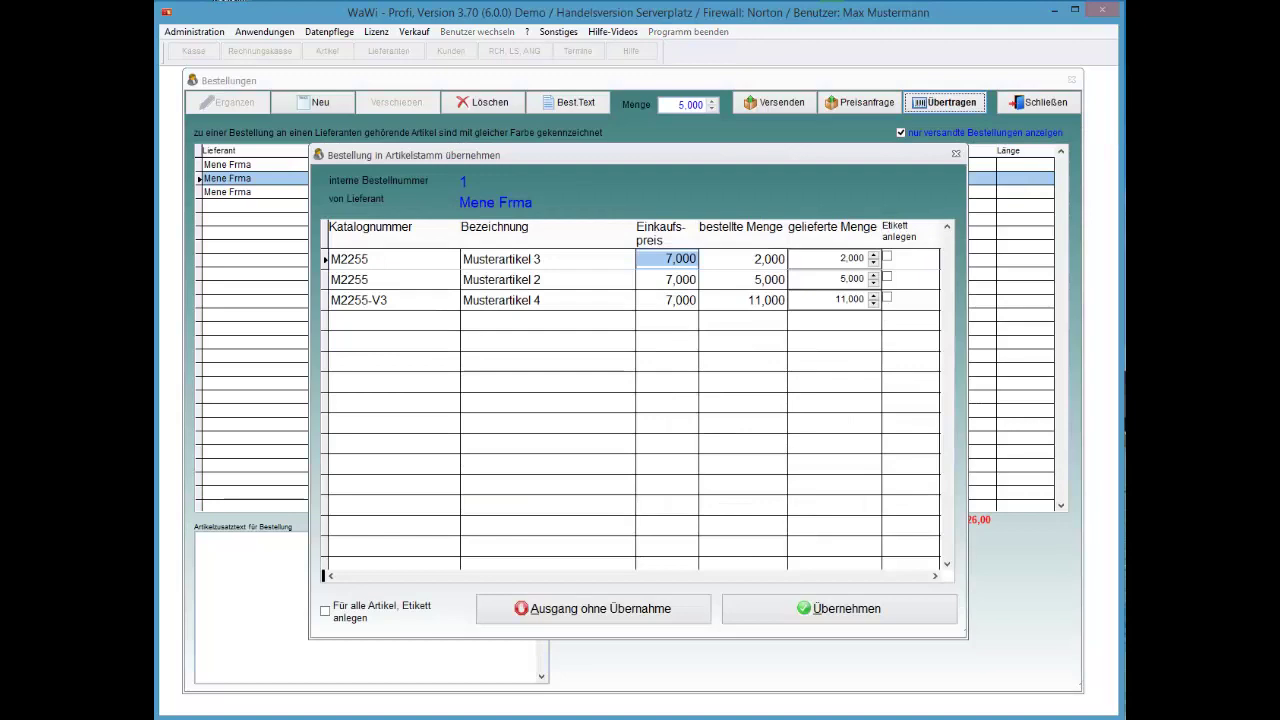
mouse_move(640, 155)
left_mouse_down()
mouse_move(675, 294)
mouse_move(660, 167)
left_mouse_up()
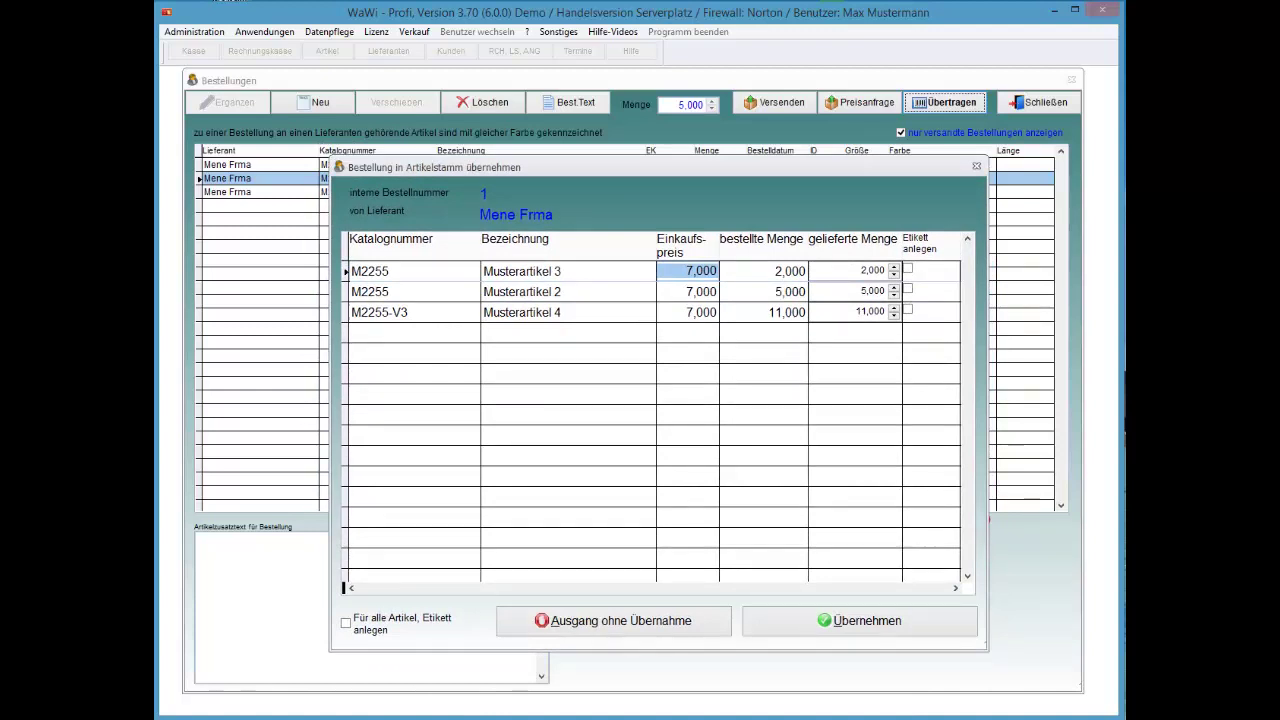
- Set the delivered quantity to 0 for Musterartikel 3 and Musterartikel 2, and to 5 for Musterartikel 4
left_click(764, 271)
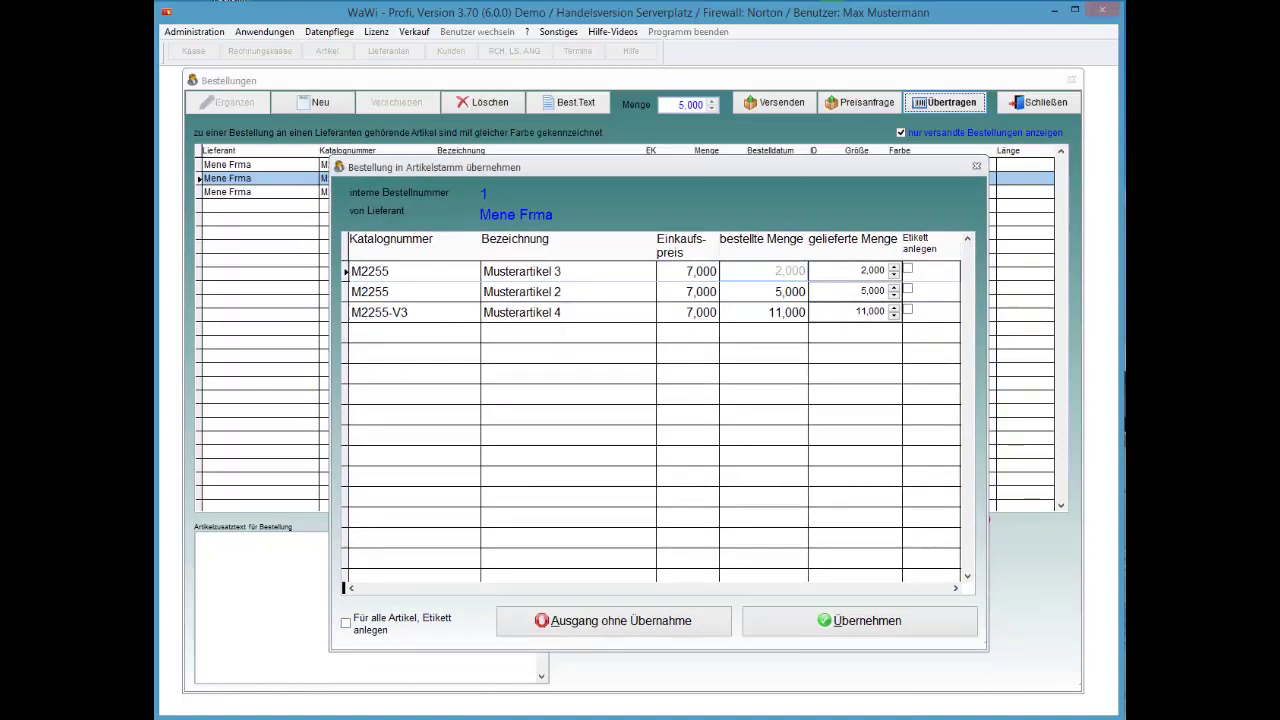
left_click(872, 271)
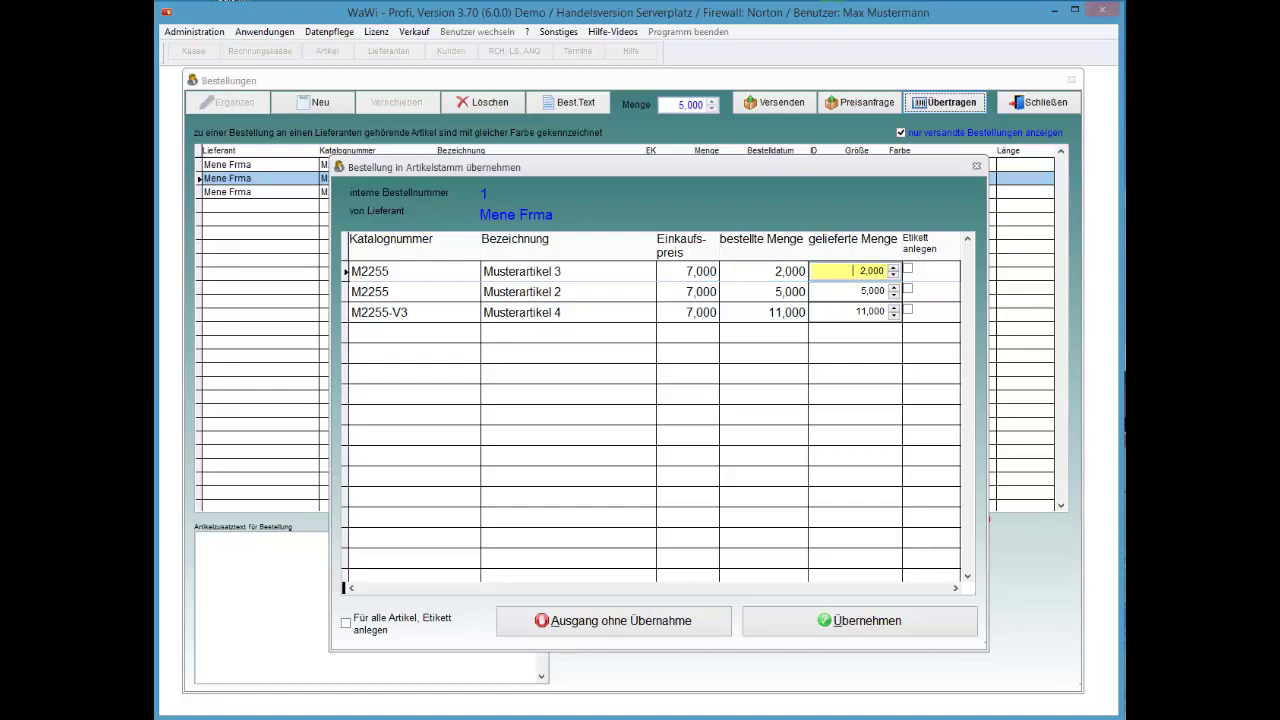
key("Down")
left_click(893, 295)
left_click(893, 295)
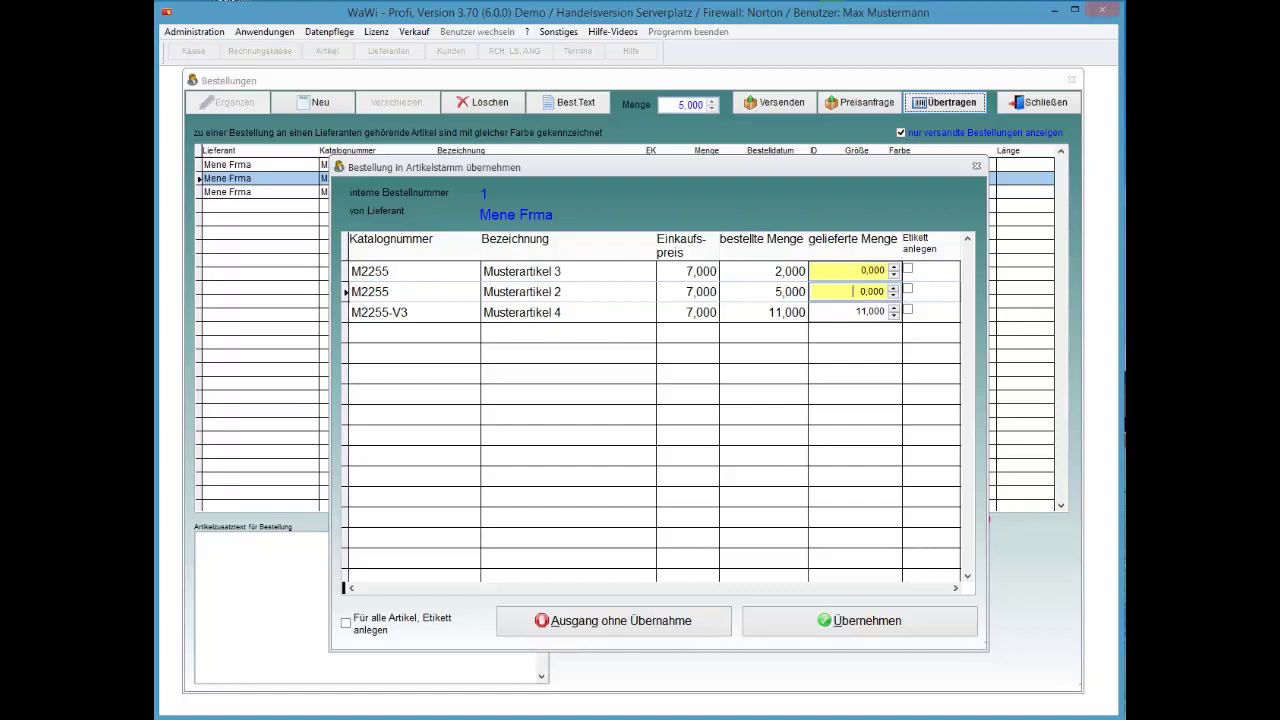
key("Return")
type("5")
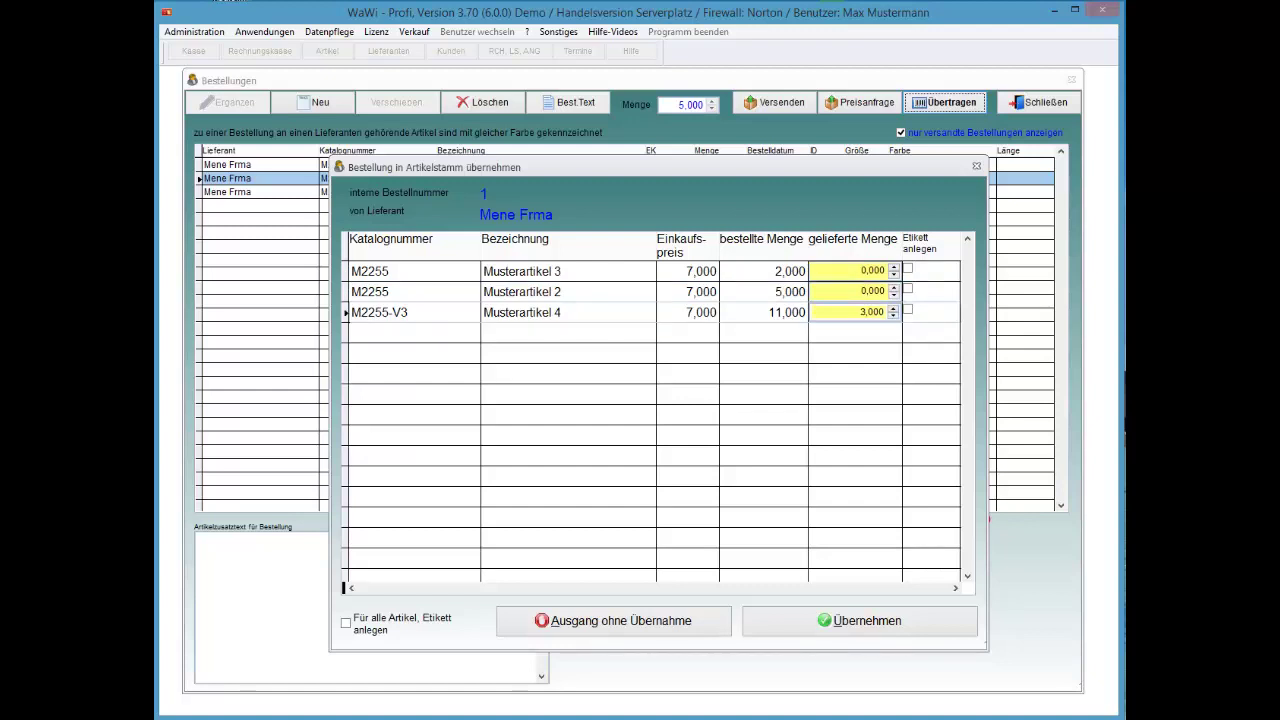
left_click(893, 308)
left_click(893, 308)
- Enable label creation for all articles of the delivery and transfer the delivered quantities into the article stock
left_click(908, 309)
left_click(908, 289)
left_click(908, 268)
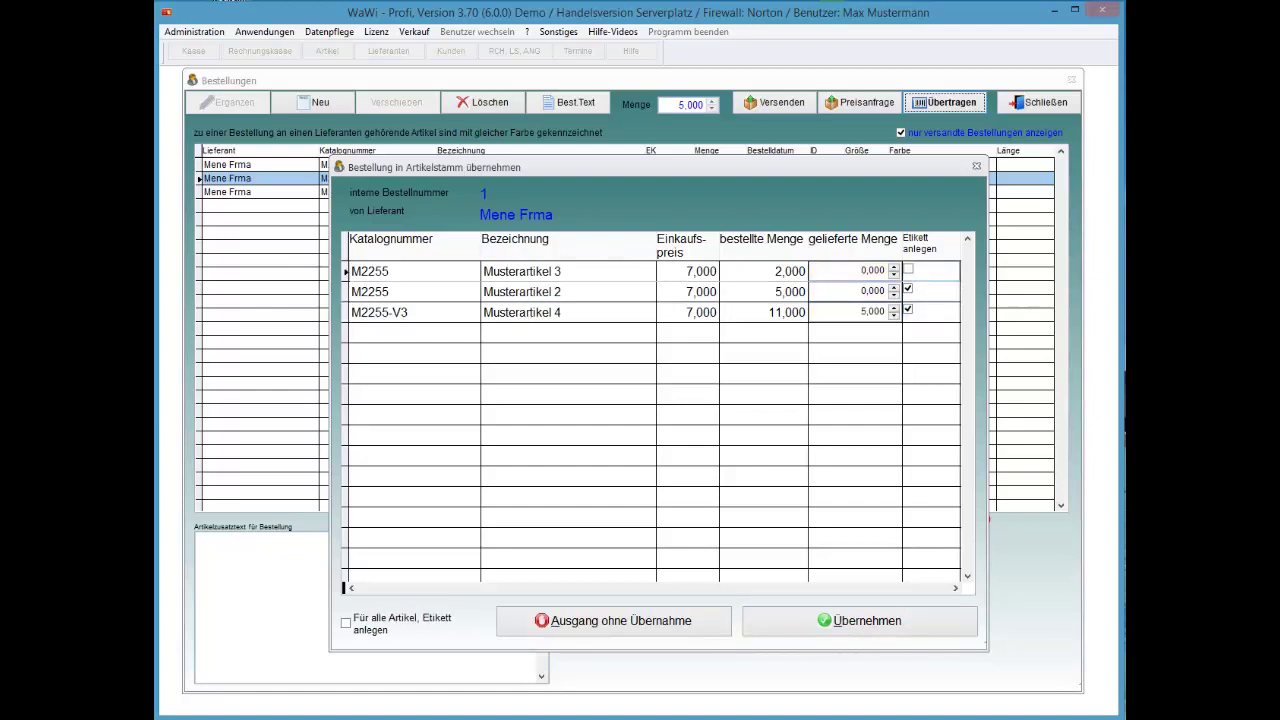
left_click(347, 623)
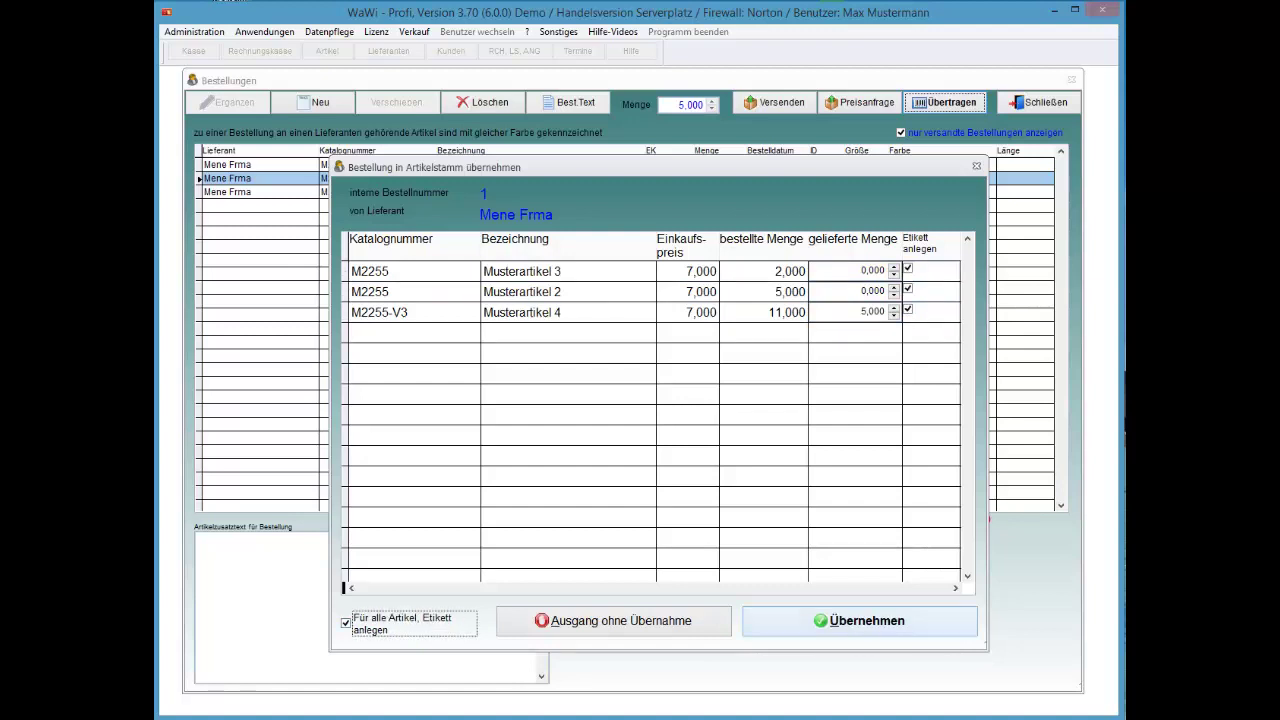
key("Return")
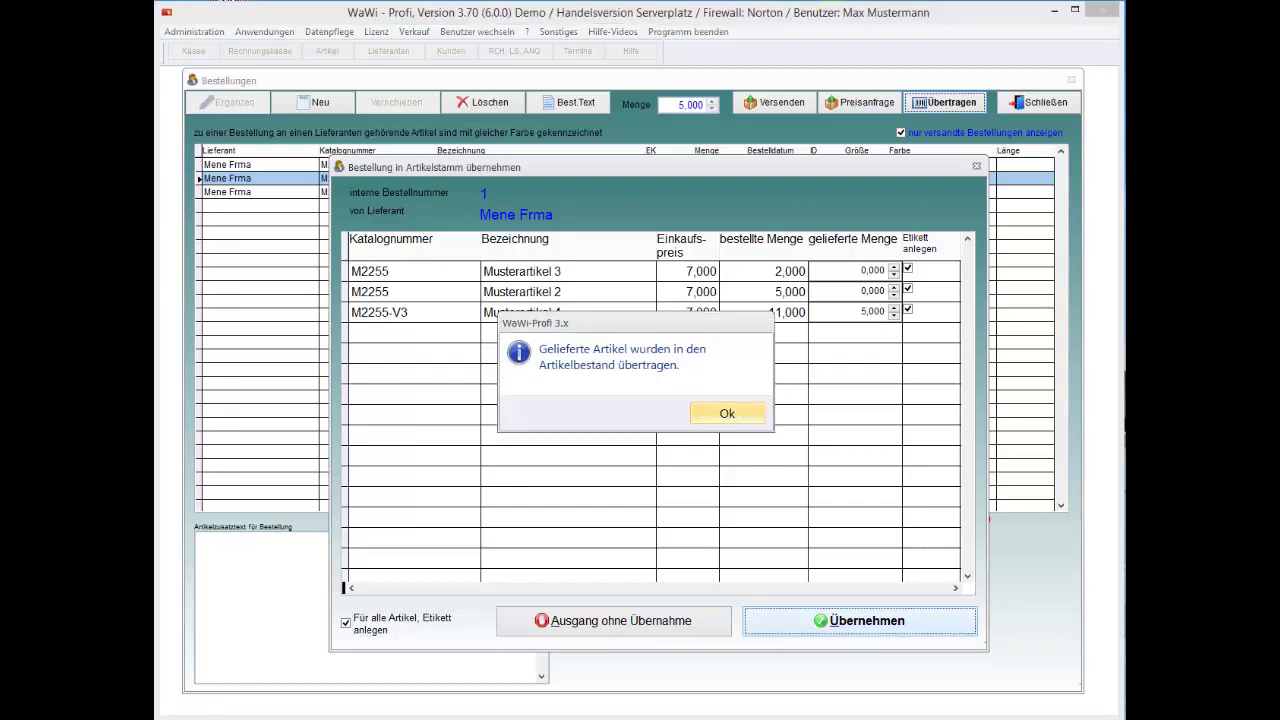
key("Return")
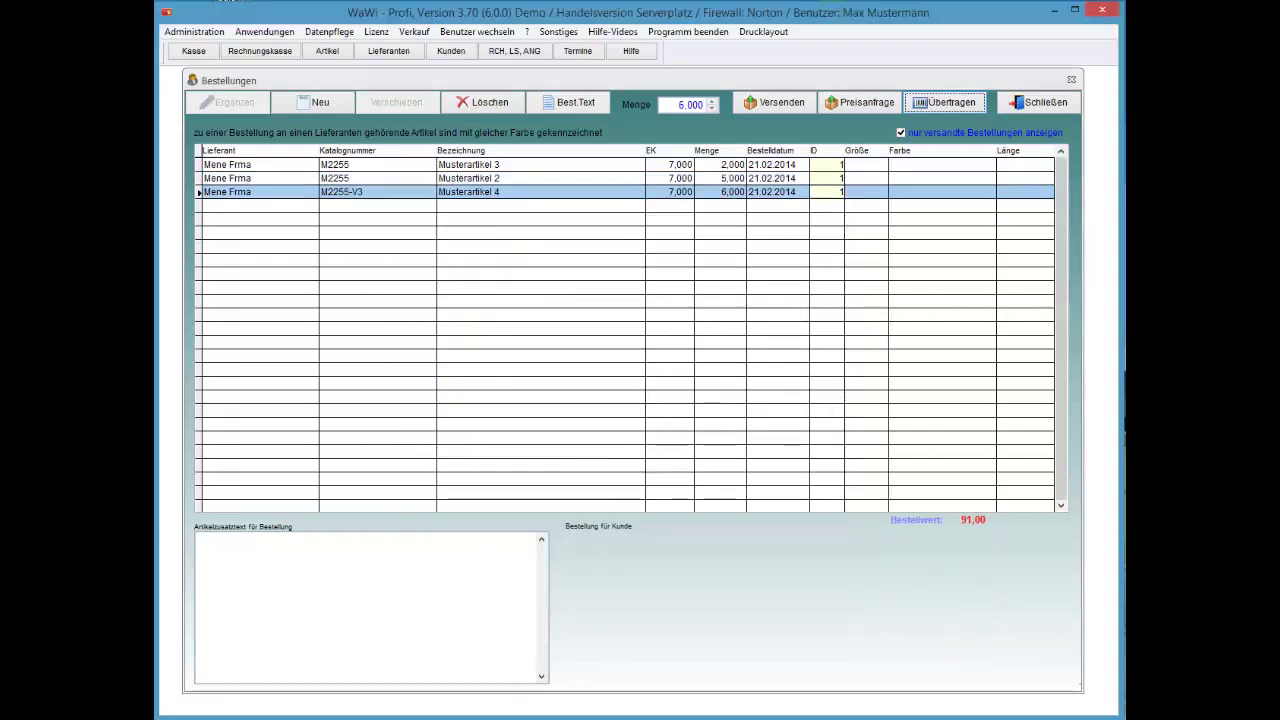
- Leave the orders and open the stock comparison (Gegenüberstellung) of Musterartikel 4 in the article master
left_click(1045, 102)
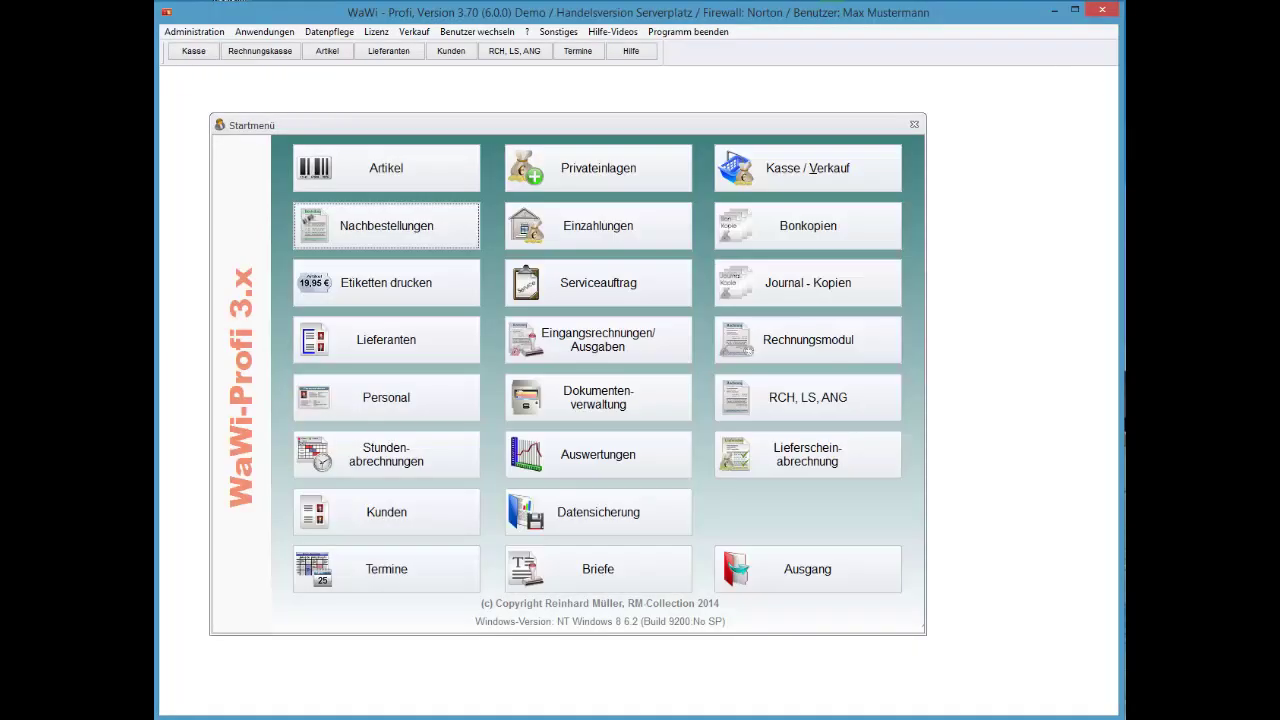
left_click(386, 168)
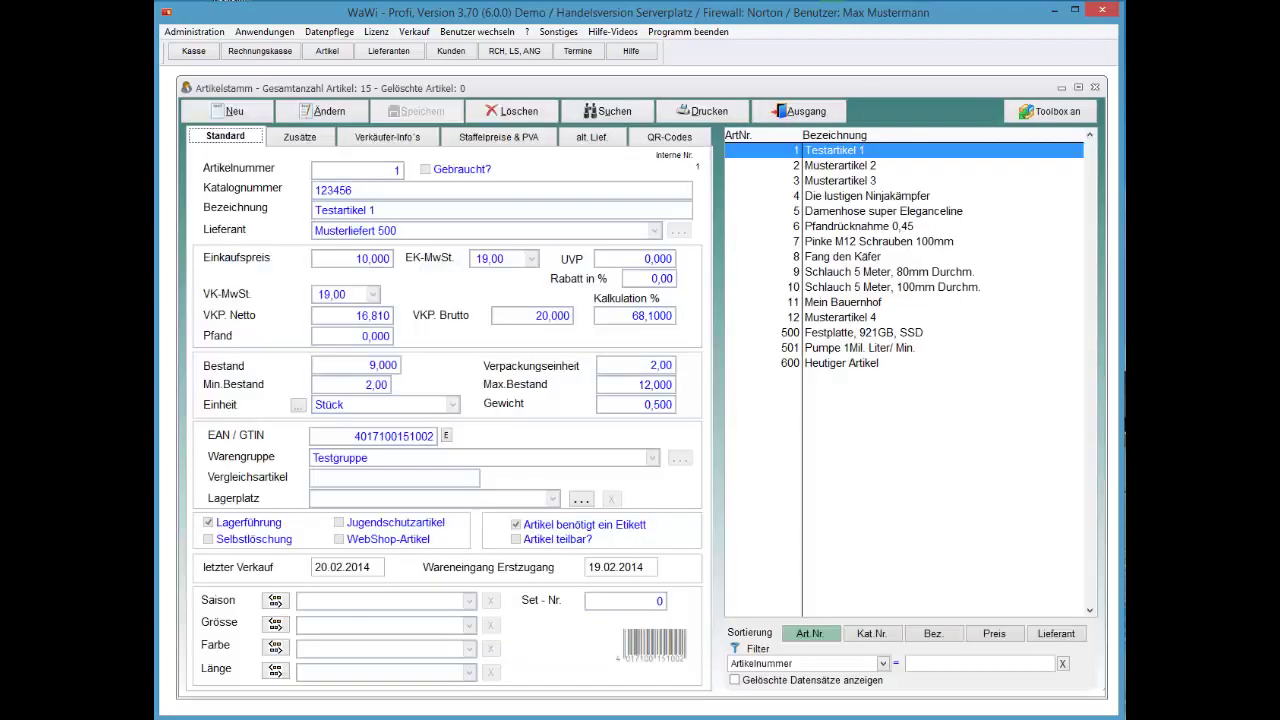
left_click(840, 317)
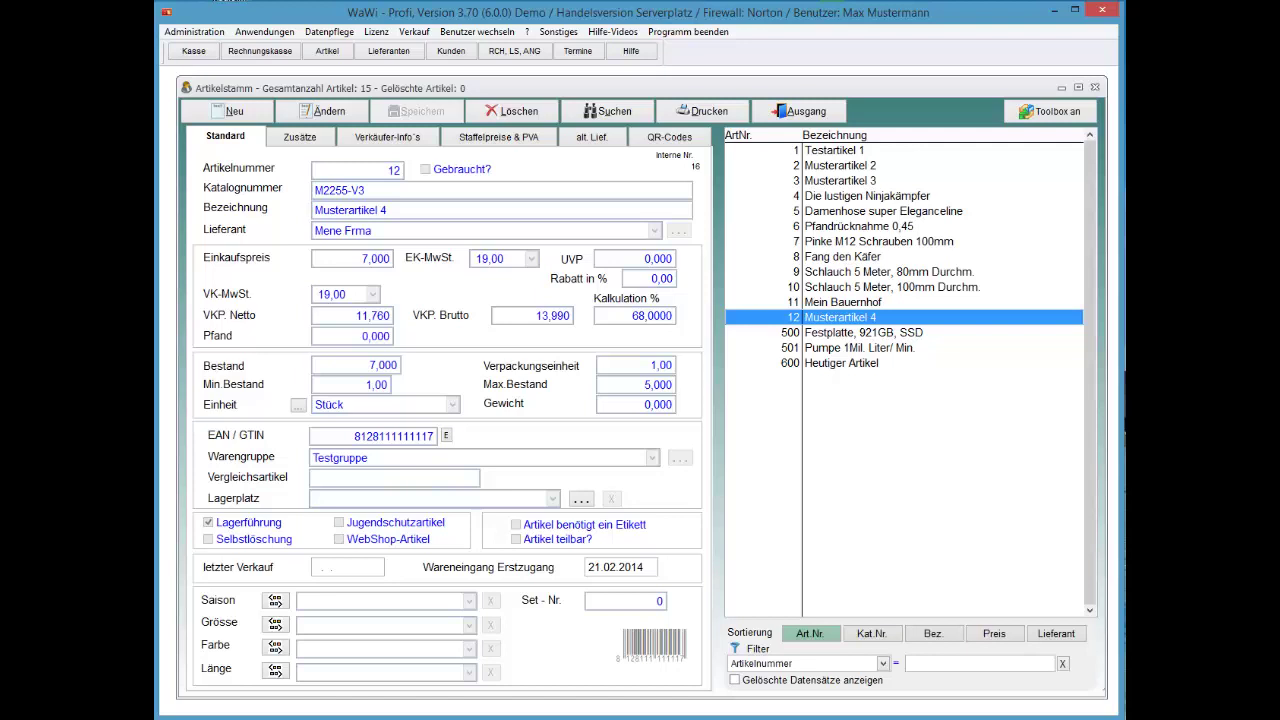
right_click(857, 317)
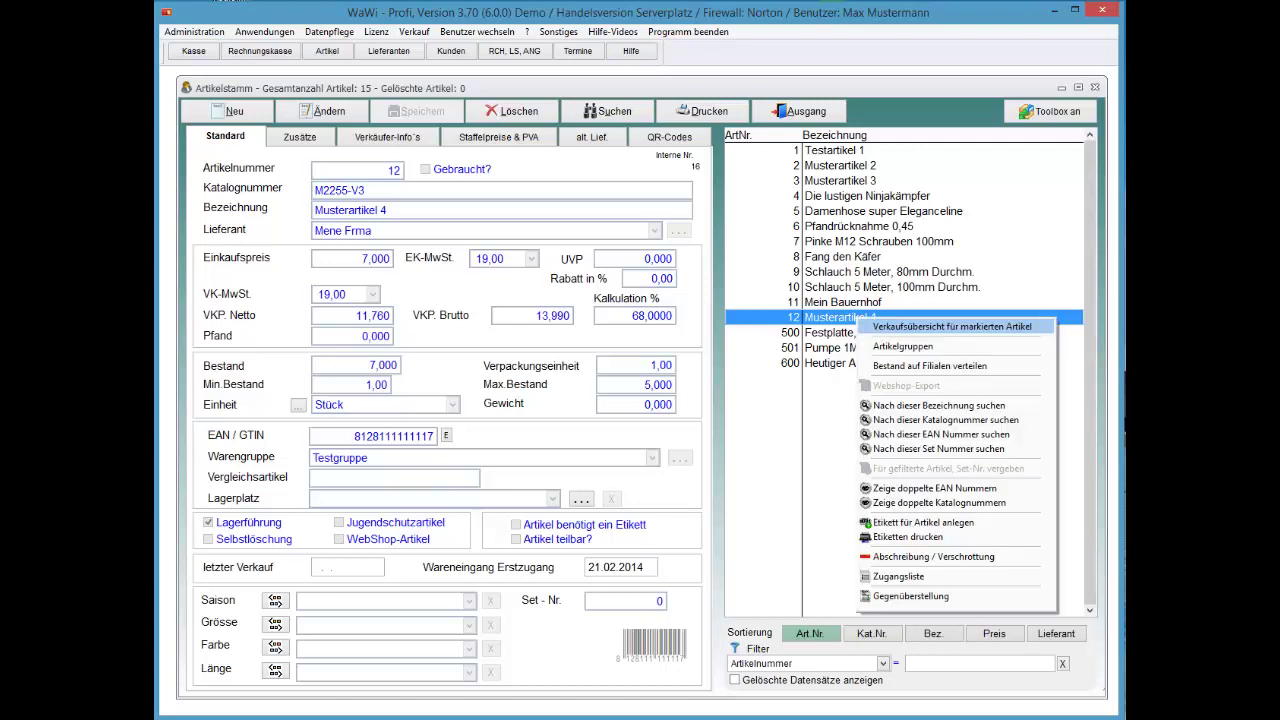
left_click(910, 596)
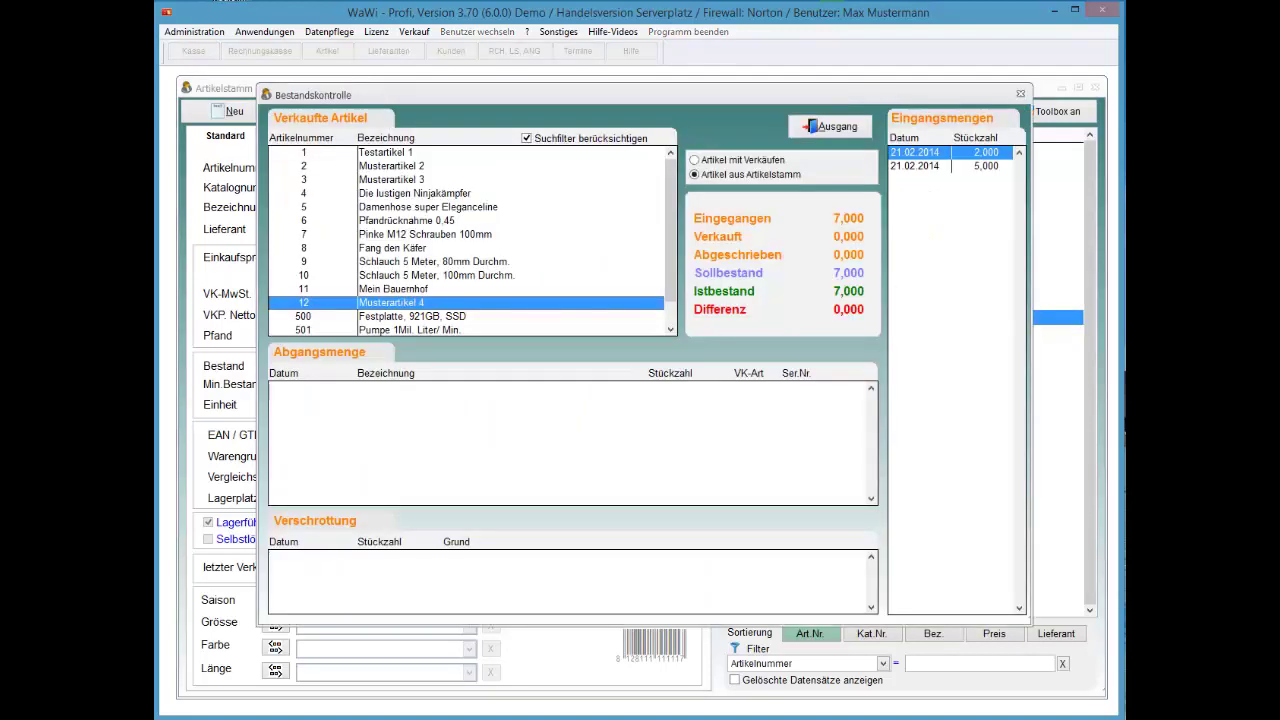
- Check the incoming quantity entries of Musterartikel 4 and close the stock control
left_click(930, 166)
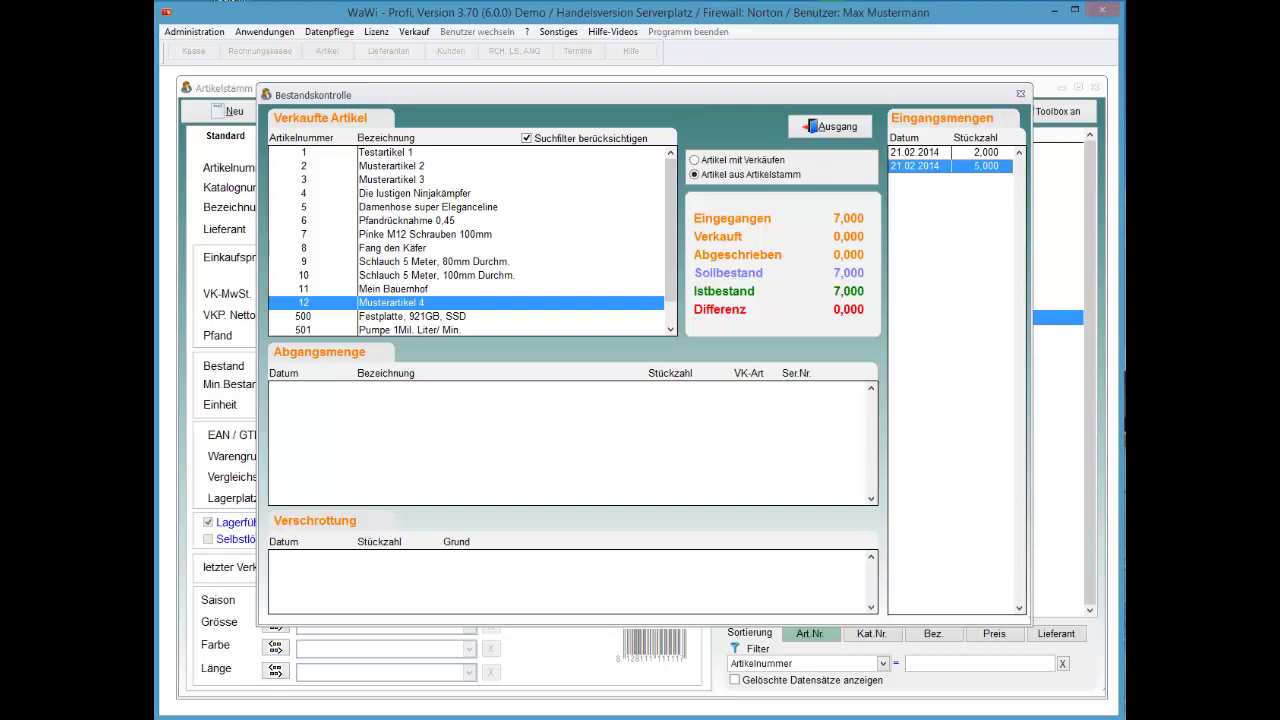
left_click(930, 153)
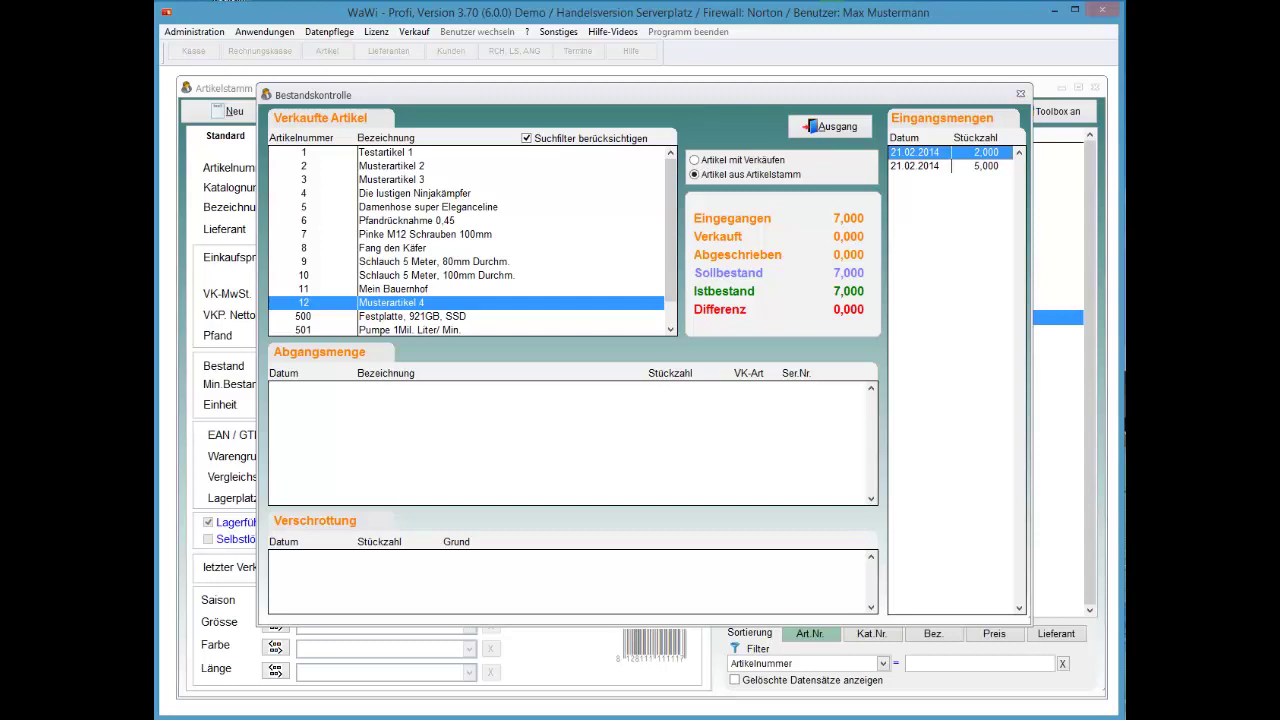
left_click(930, 166)
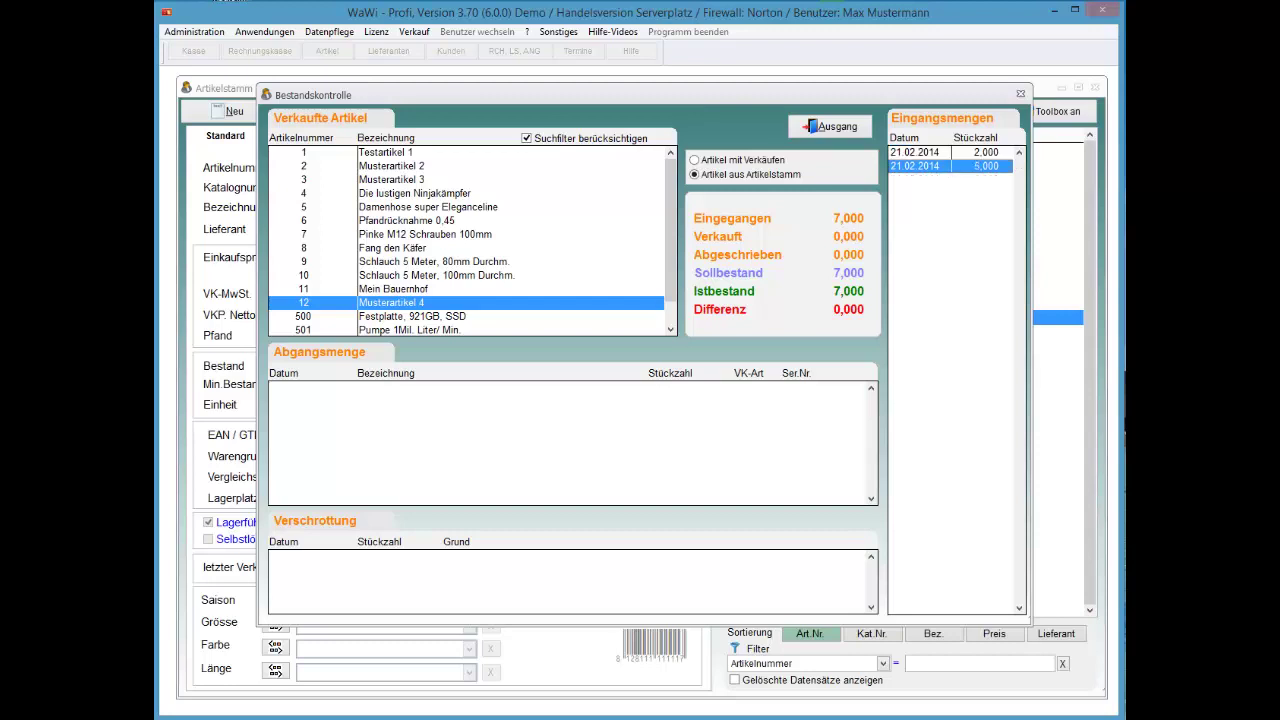
left_click(829, 126)
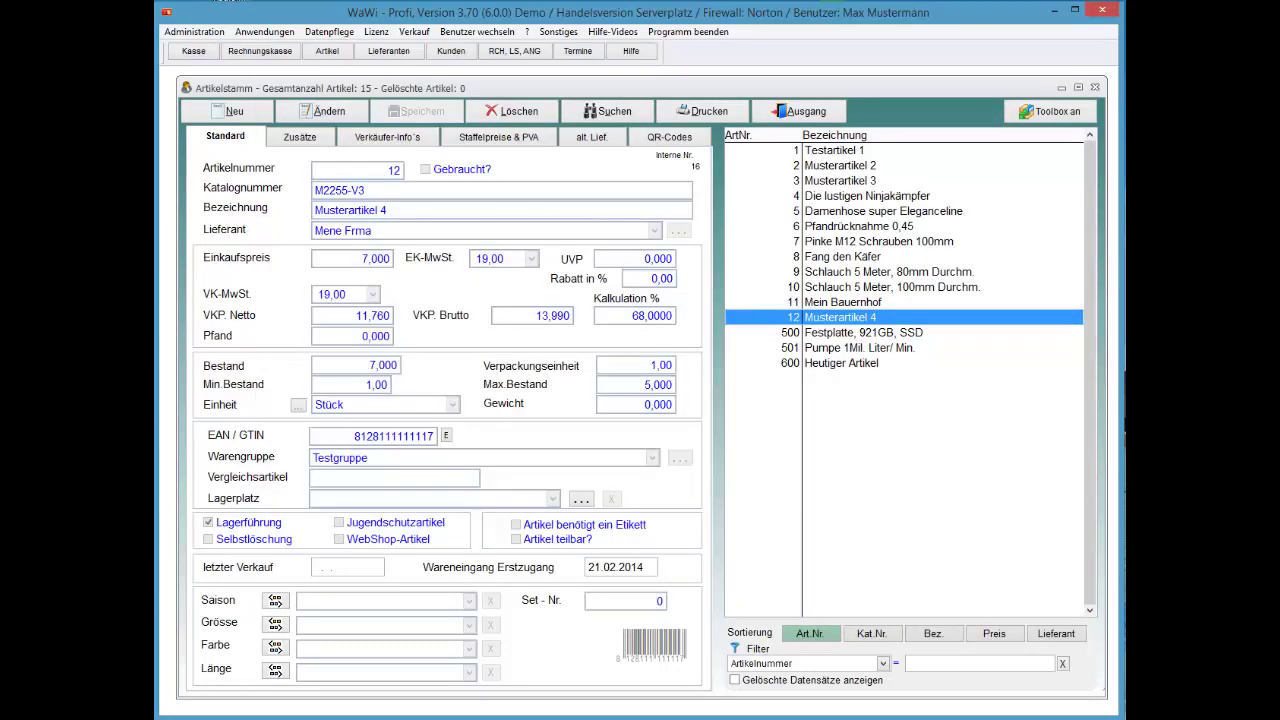
- Return to the reorders, show only the sent orders and go through the remaining Mene Frma lines
left_click(800, 111)
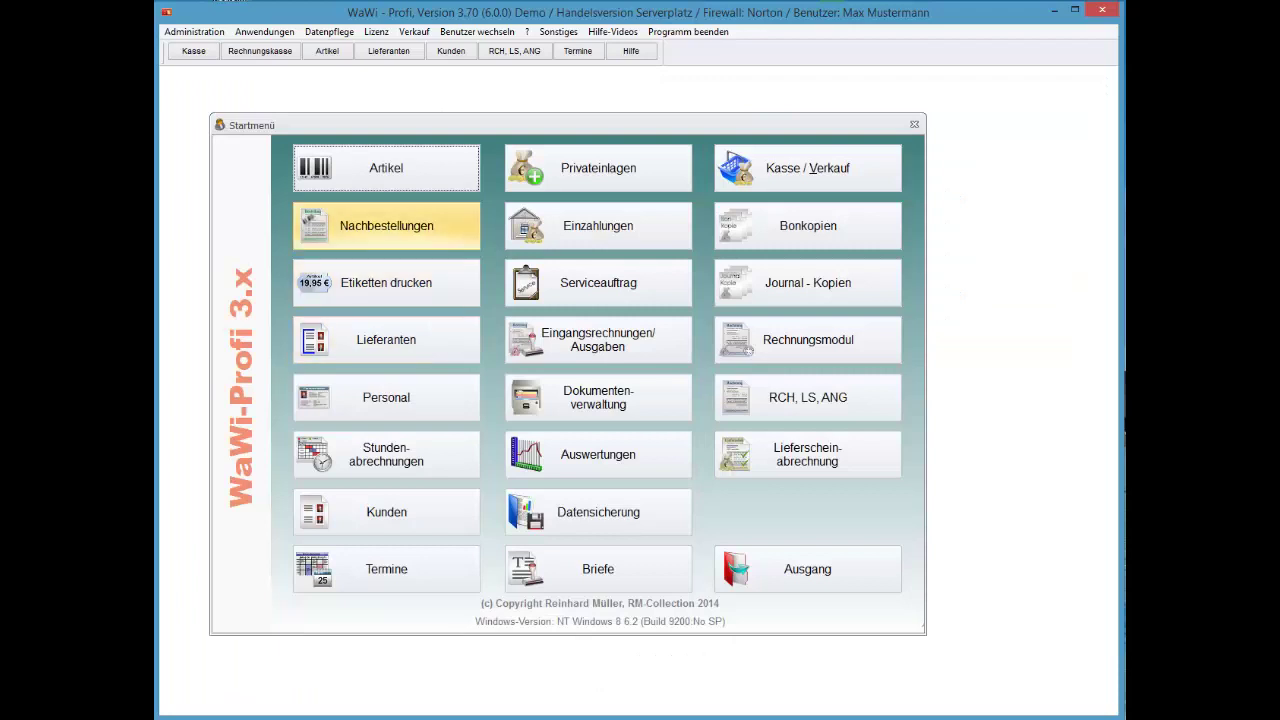
left_click(386, 226)
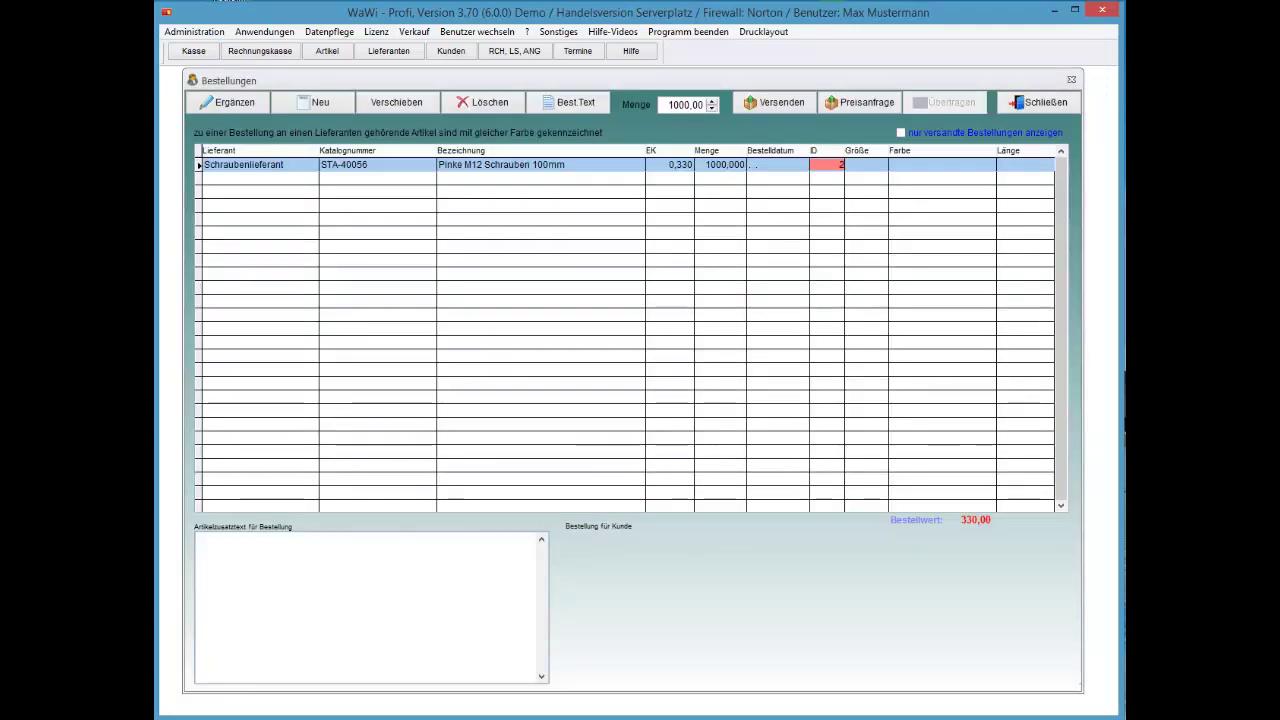
left_click(901, 133)
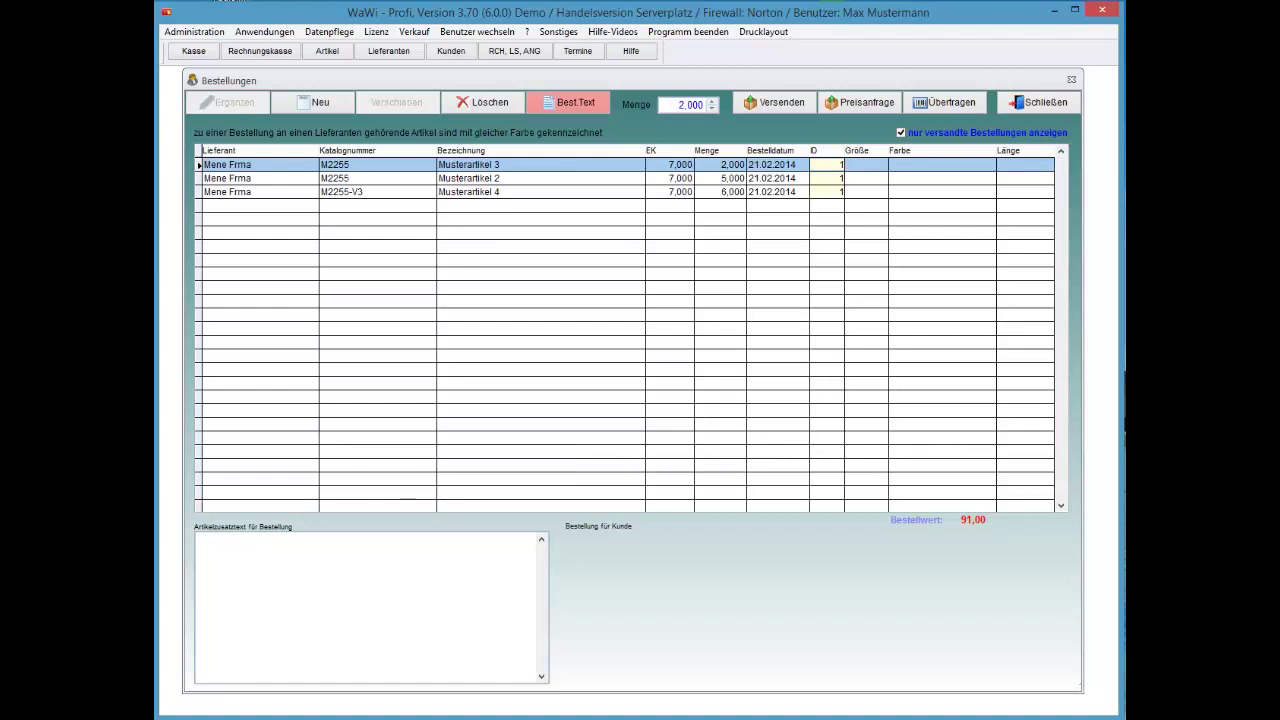
left_click(500, 192)
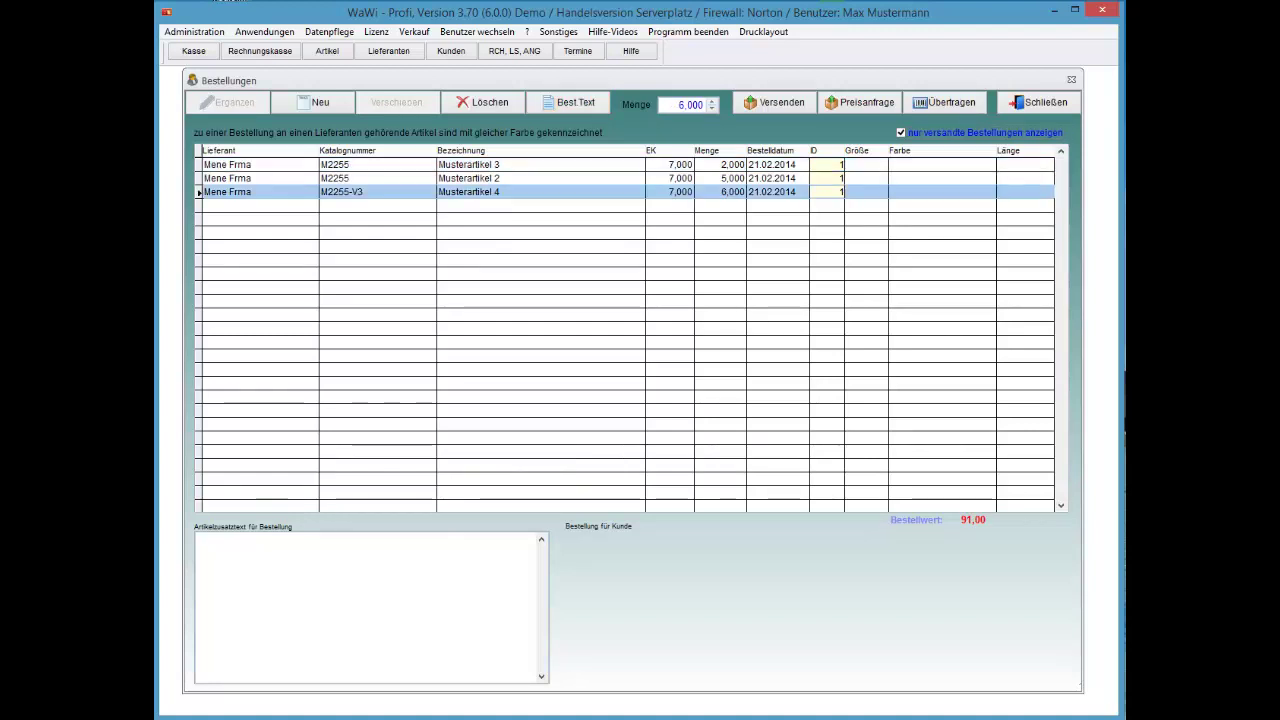
left_click(500, 165)
left_click(500, 178)
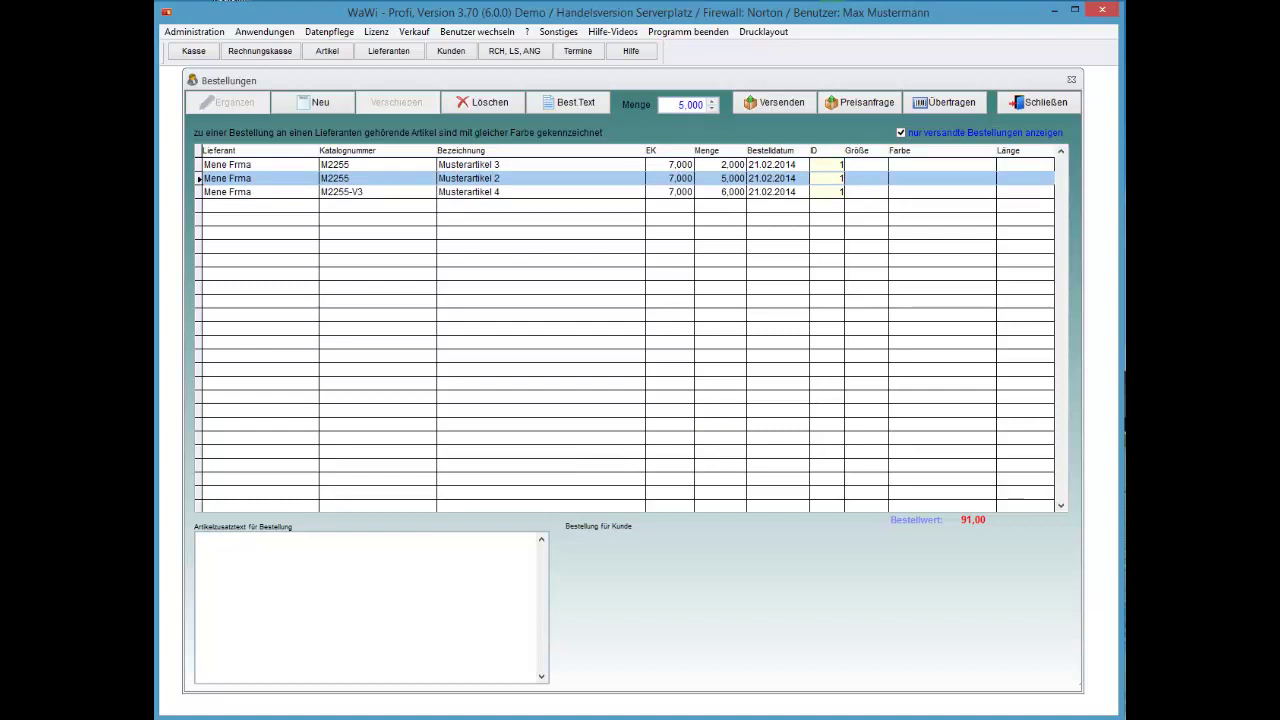
- Delete Musterartikel 4 from the sent Mene Frma order as a single article, keeping the other order lines
left_click(500, 192)
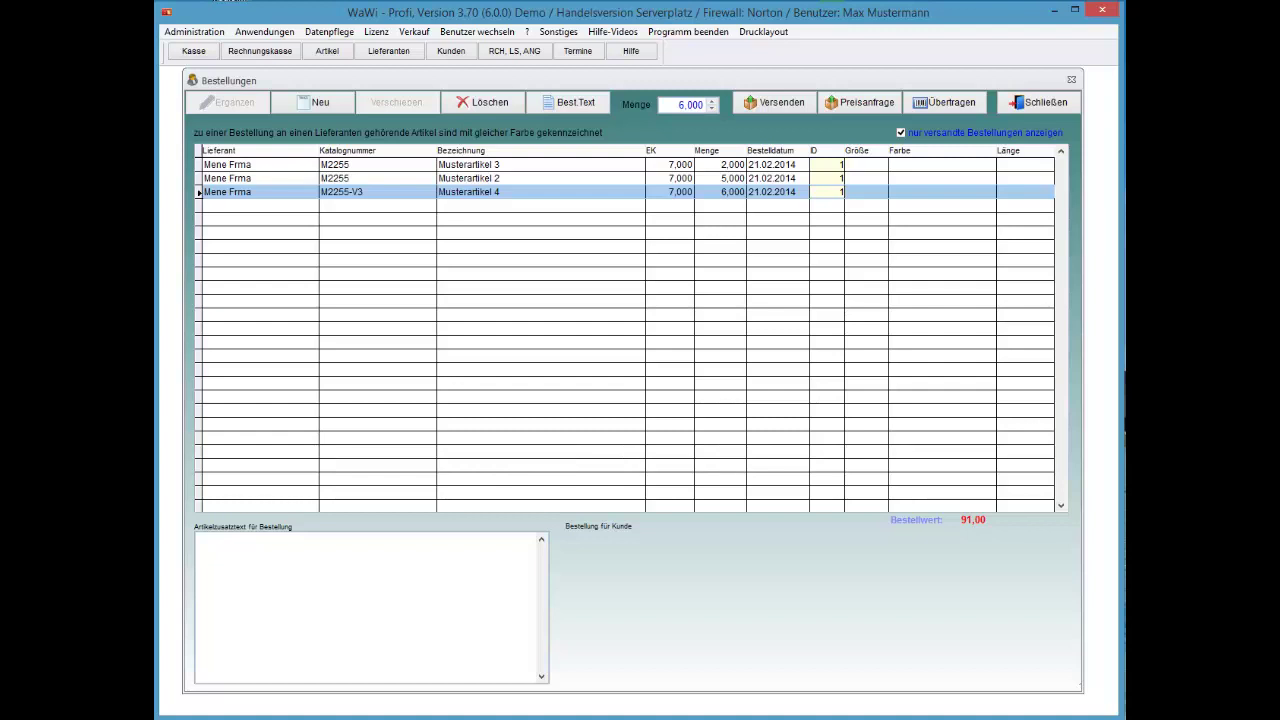
left_click(483, 102)
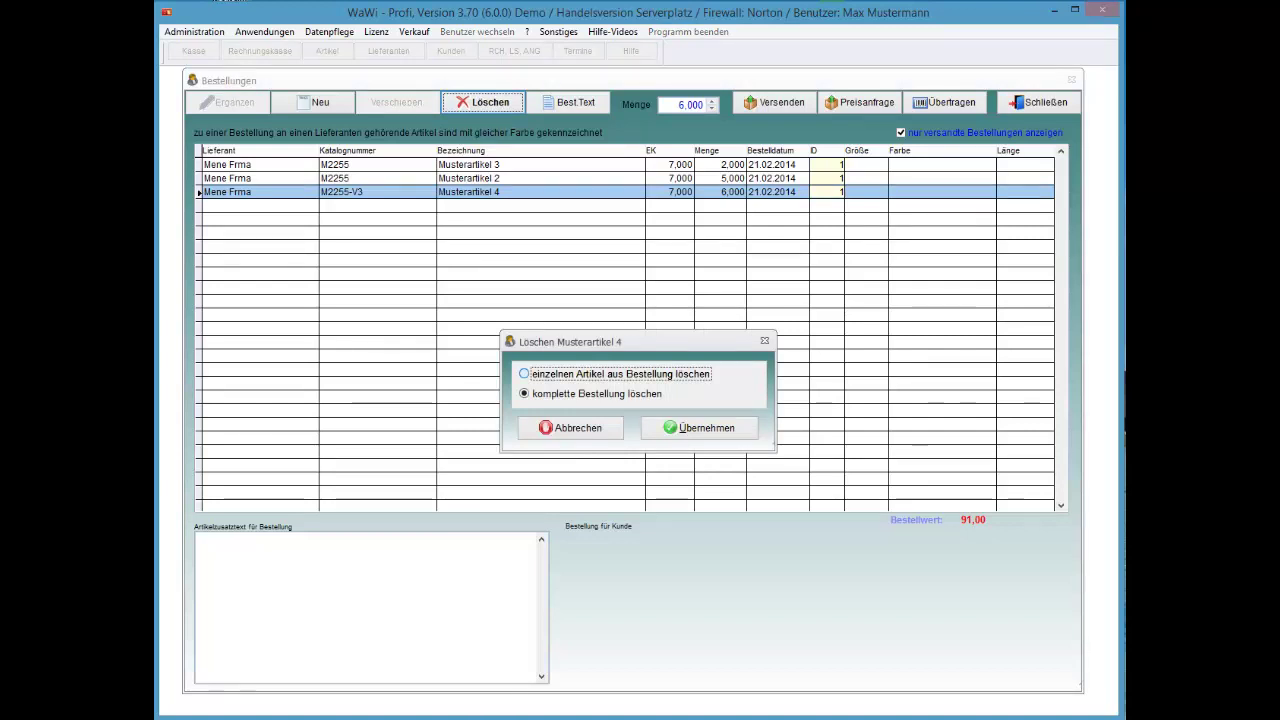
left_click(524, 374)
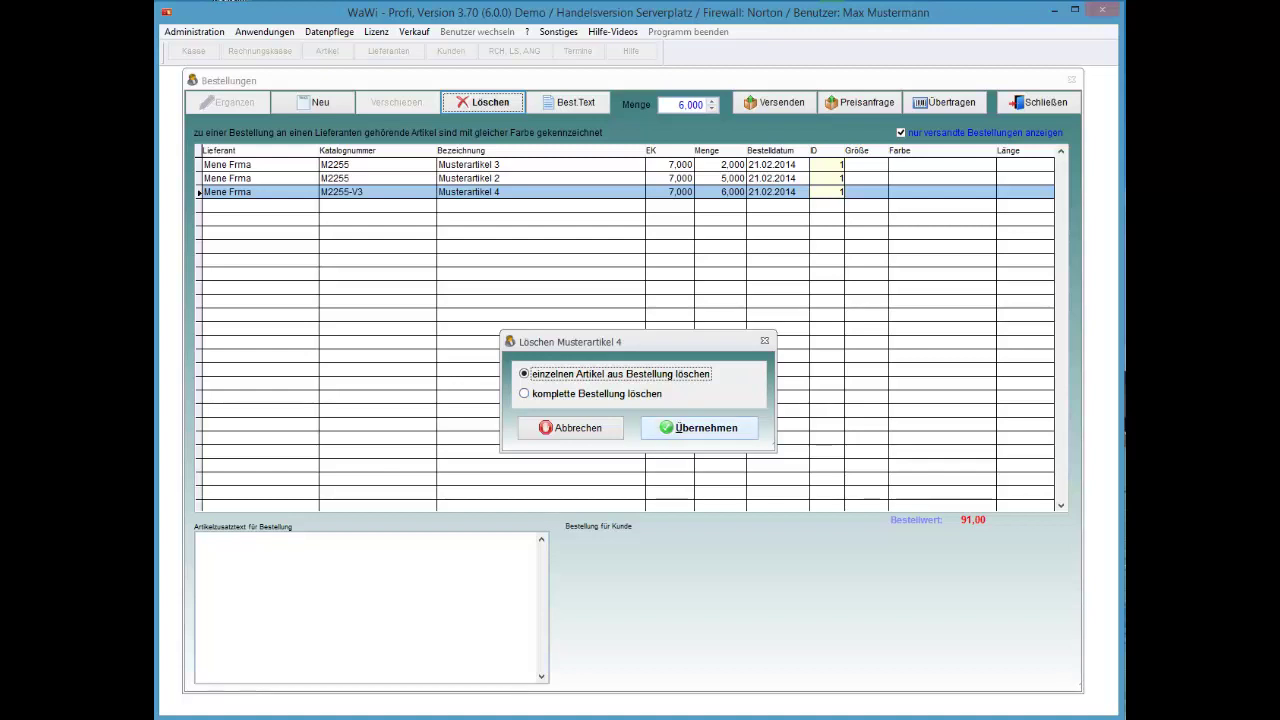
left_click(699, 428)
left_click(540, 165)
left_click(540, 178)
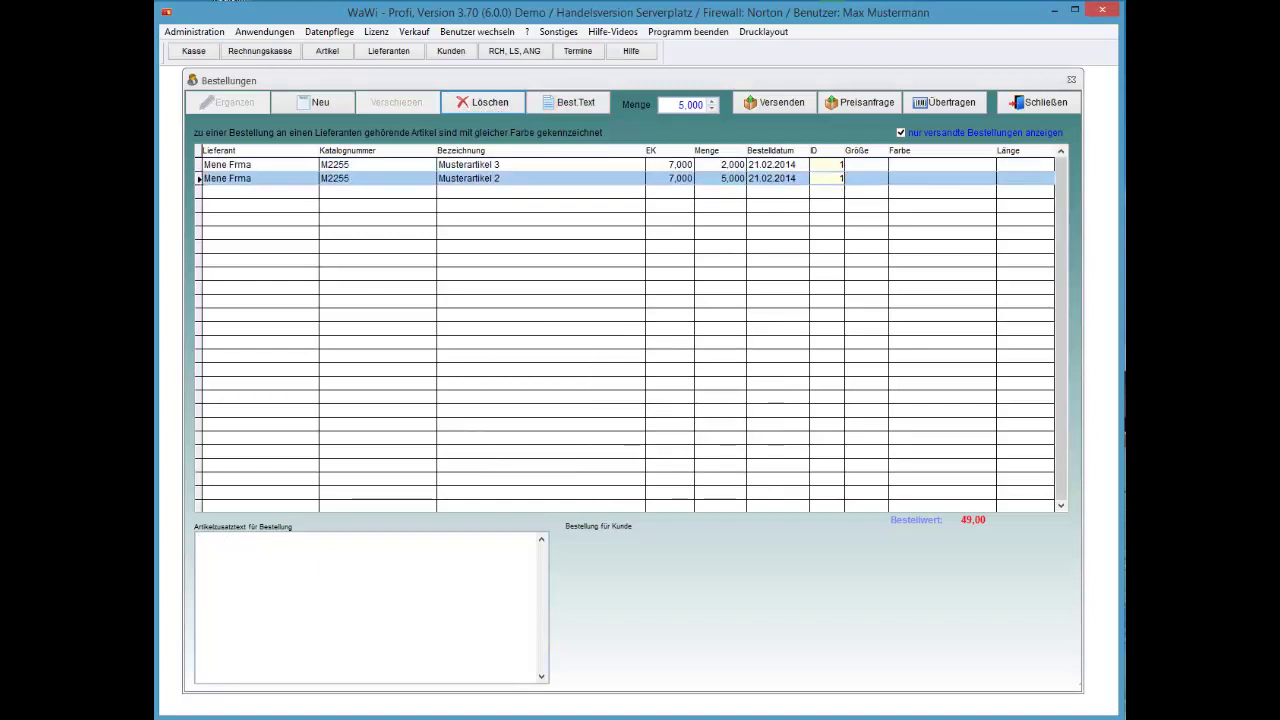